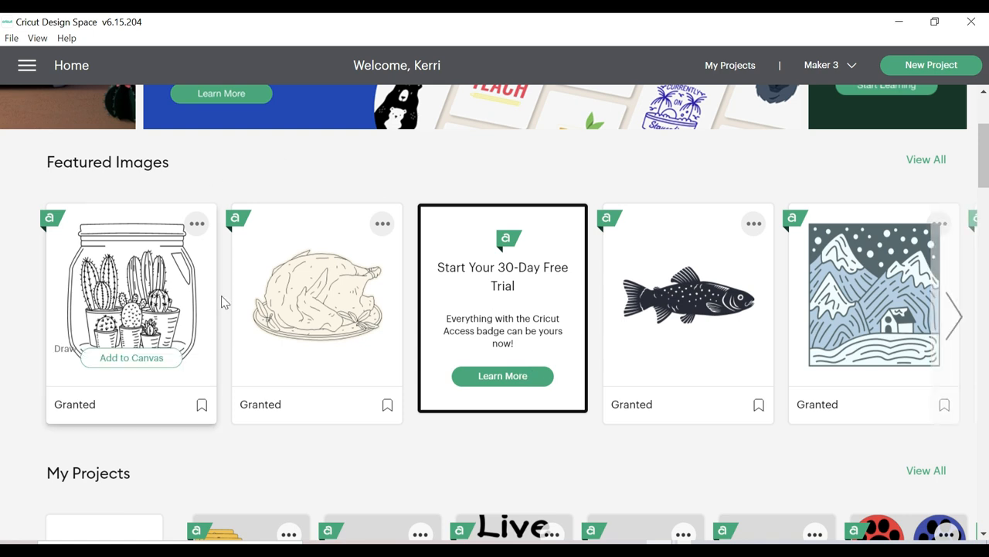
Look over the home page's featured images, My Projects, video playlists, Maker 3 beginner projects and Cricut Mug Press projects.
{"action": "scroll", "coordinate": [278, 228], "scroll_direction": "down", "scroll_amount": 3}
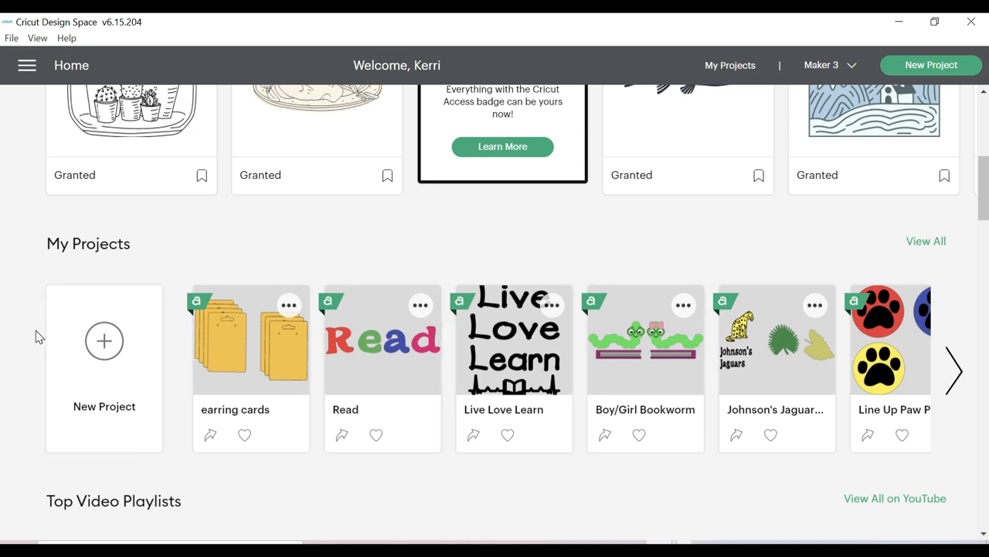
{"action": "scroll", "coordinate": [35, 336], "scroll_direction": "down", "scroll_amount": 3}
{"action": "scroll", "coordinate": [177, 353], "scroll_direction": "down", "scroll_amount": 1}
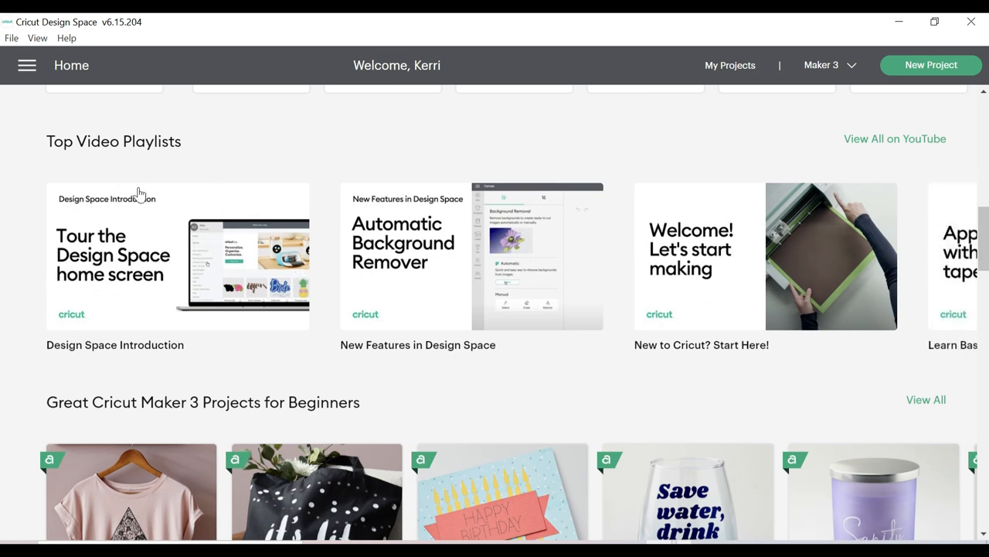
{"action": "scroll", "coordinate": [216, 166], "scroll_direction": "down", "scroll_amount": 3}
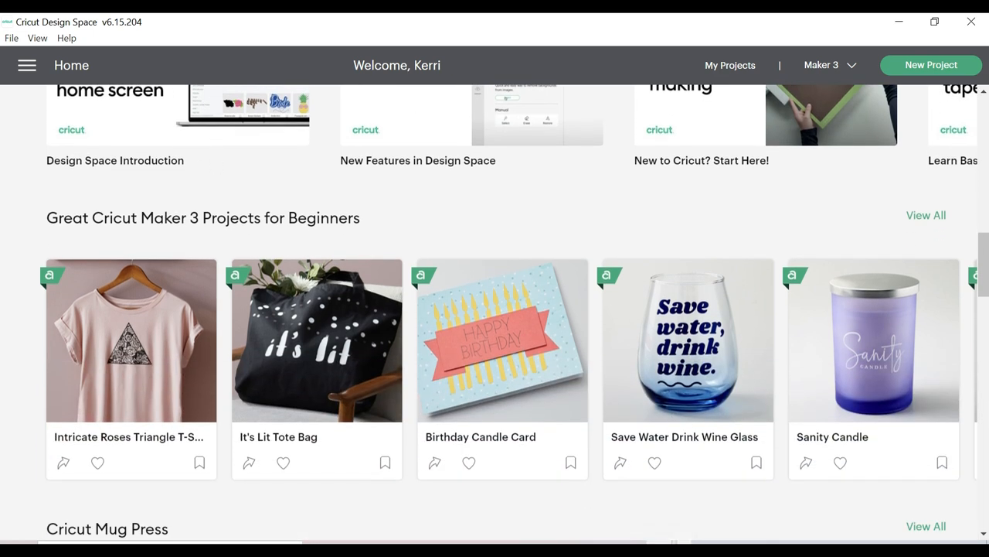
{"action": "scroll", "coordinate": [132, 309], "scroll_direction": "down", "scroll_amount": 1}
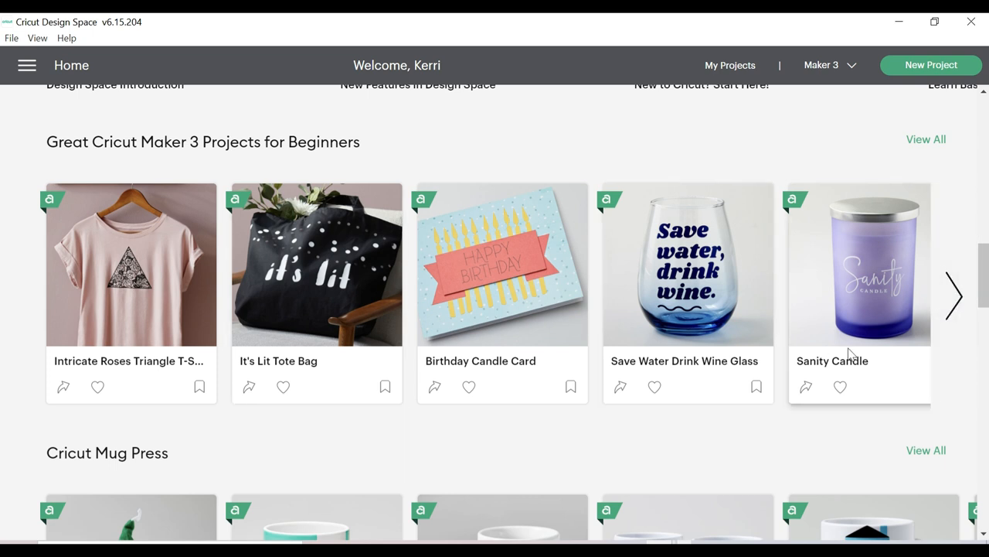
{"action": "left_click", "coordinate": [959, 309]}
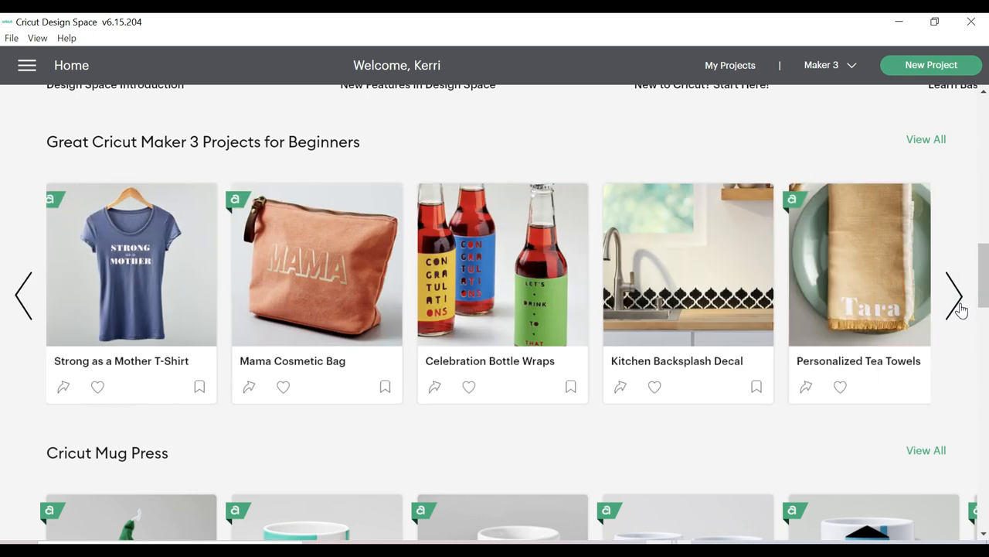
{"action": "scroll", "coordinate": [121, 268], "scroll_direction": "down", "scroll_amount": 3}
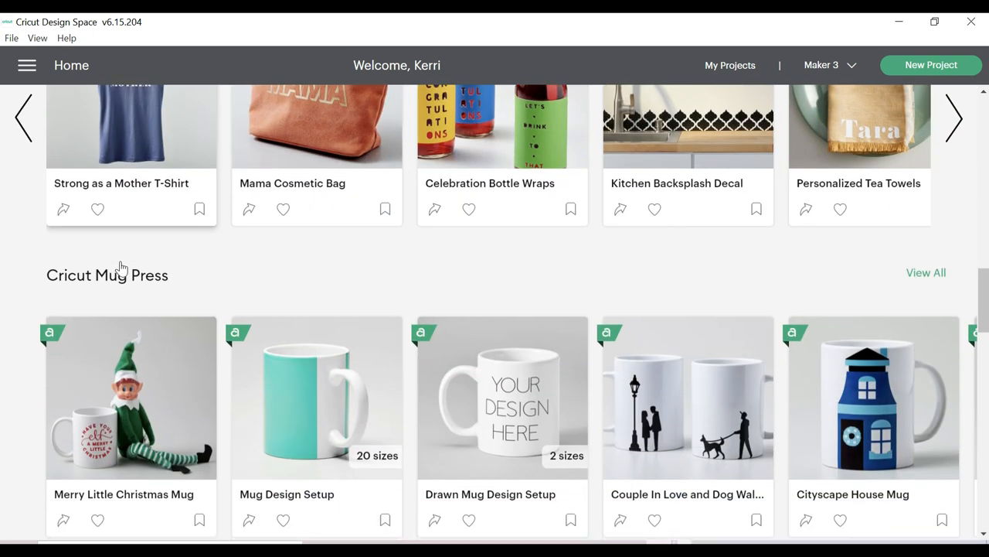
{"action": "scroll", "coordinate": [120, 267], "scroll_direction": "down", "scroll_amount": 2}
{"action": "scroll", "coordinate": [85, 261], "scroll_direction": "up", "scroll_amount": 10}
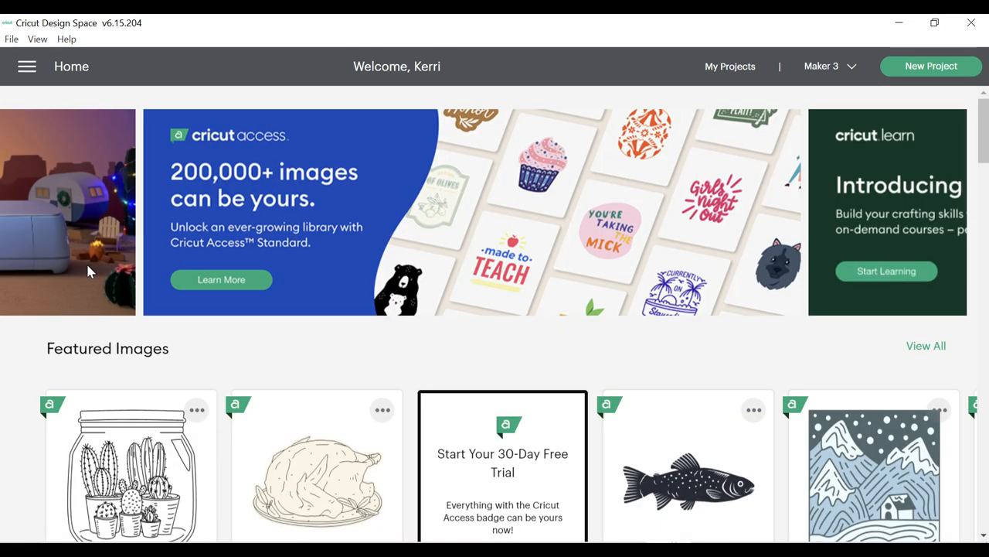
Start a new project from the home page's My Projects section.
{"action": "scroll", "coordinate": [86, 261], "scroll_direction": "down", "scroll_amount": 3}
{"action": "scroll", "coordinate": [88, 272], "scroll_direction": "down", "scroll_amount": 4}
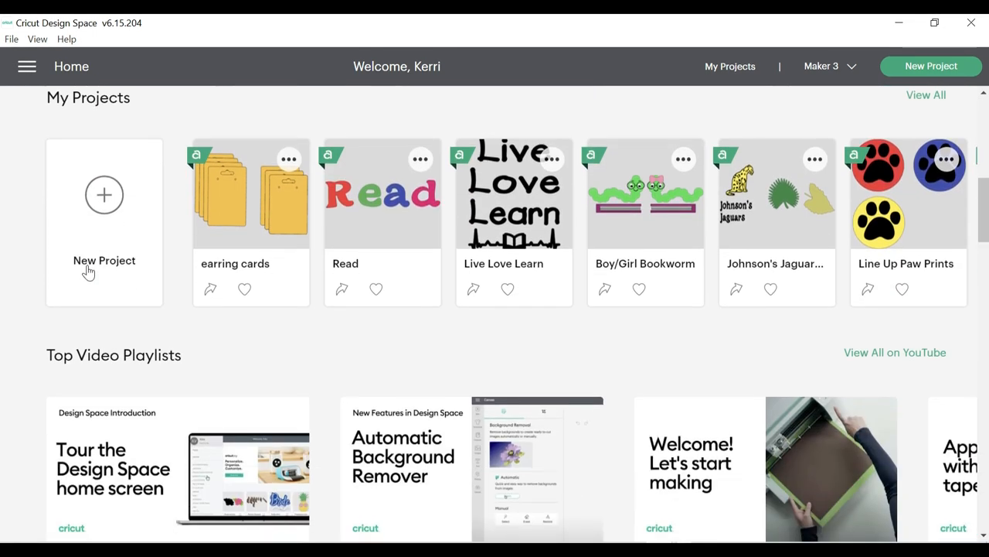
{"action": "scroll", "coordinate": [88, 272], "scroll_direction": "up", "scroll_amount": 7}
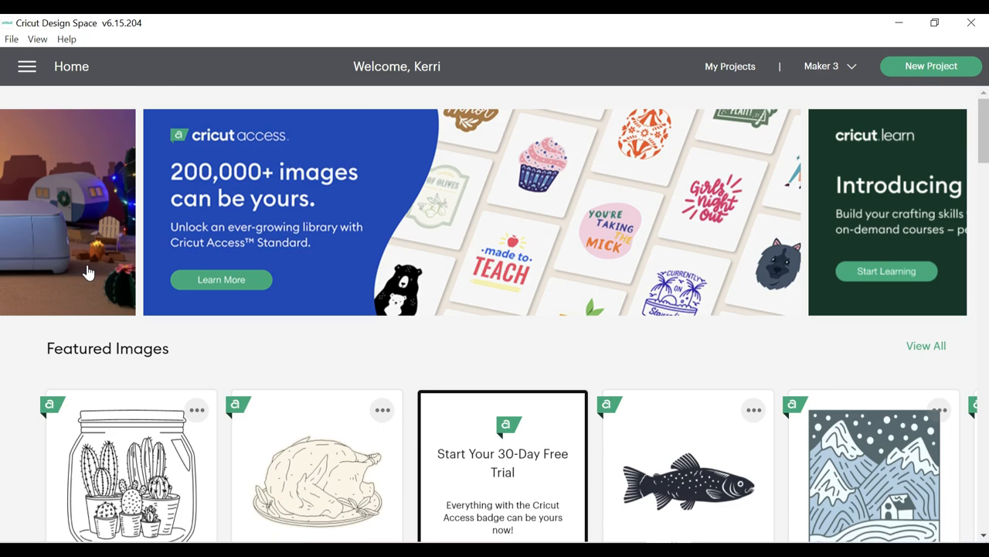
{"action": "scroll", "coordinate": [87, 272], "scroll_direction": "down", "scroll_amount": 3}
{"action": "scroll", "coordinate": [88, 272], "scroll_direction": "up", "scroll_amount": 3}
{"action": "scroll", "coordinate": [88, 272], "scroll_direction": "down", "scroll_amount": 5}
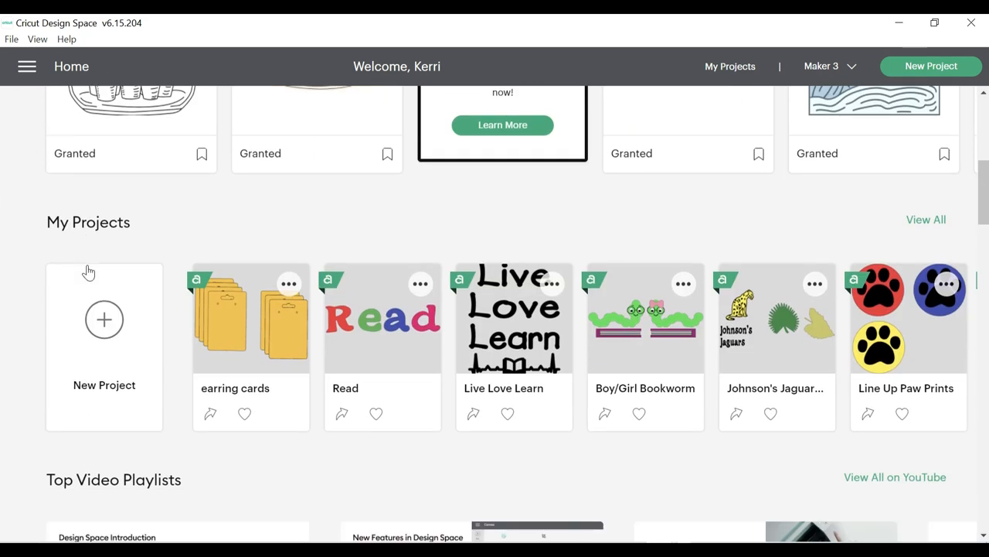
{"action": "left_click", "coordinate": [105, 293]}
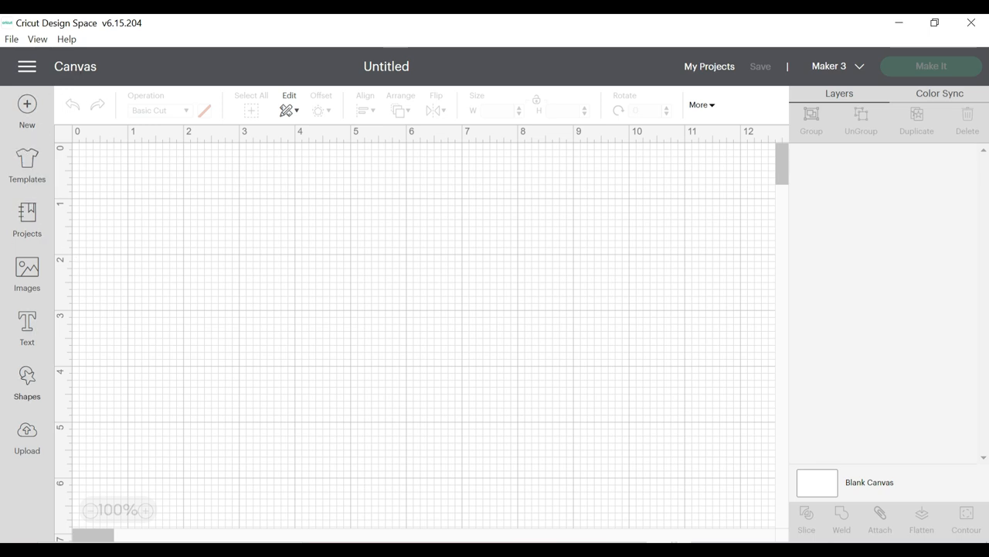
Open the template library and look through the available template types, such as aprons, backpacks and banners.
{"action": "left_click", "coordinate": [21, 164]}
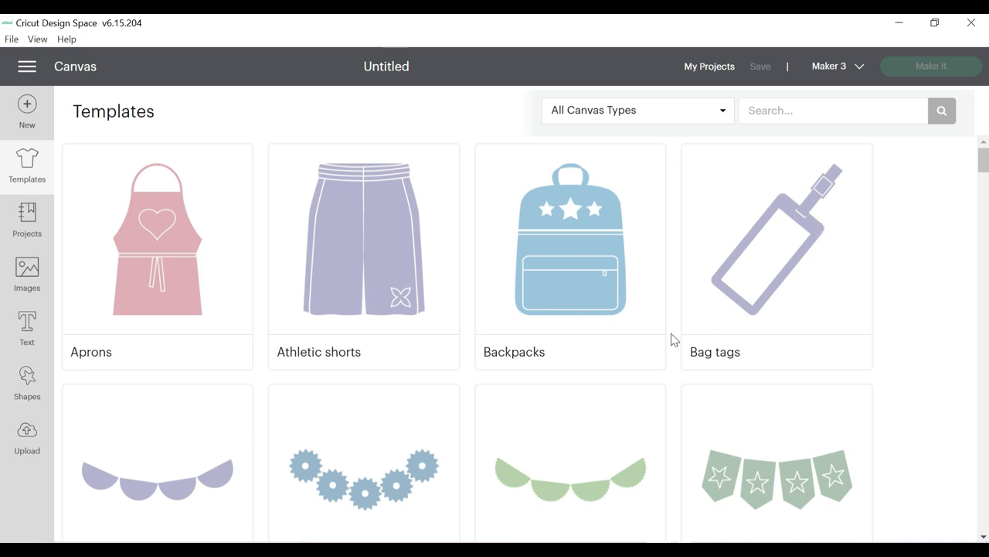
{"action": "scroll", "coordinate": [205, 264], "scroll_direction": "down", "scroll_amount": 6}
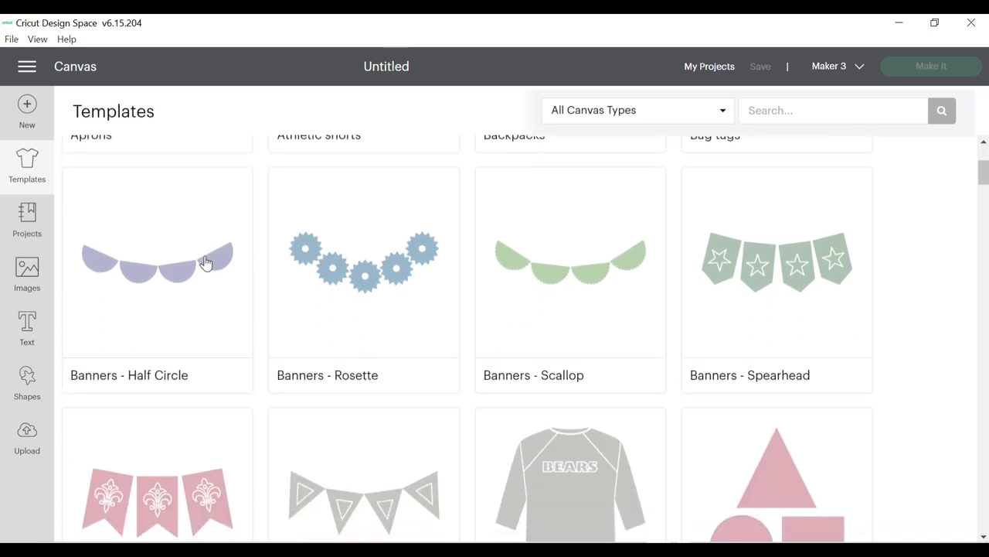
{"action": "scroll", "coordinate": [206, 264], "scroll_direction": "down", "scroll_amount": 3}
{"action": "scroll", "coordinate": [206, 263], "scroll_direction": "up", "scroll_amount": 9}
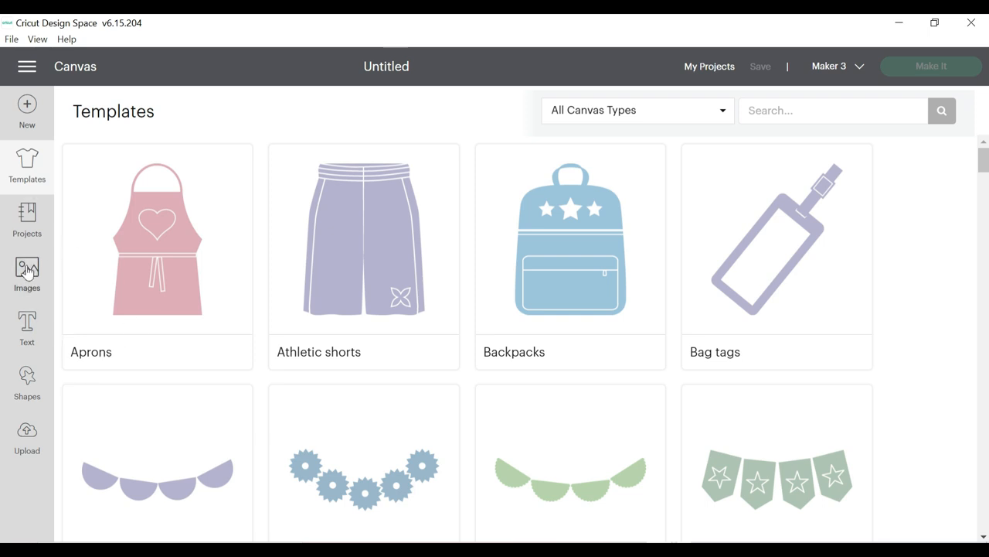
Open the Miniature Hammock and Guitar project from the ready-made projects and view all its preview pictures.
{"action": "left_click", "coordinate": [35, 230]}
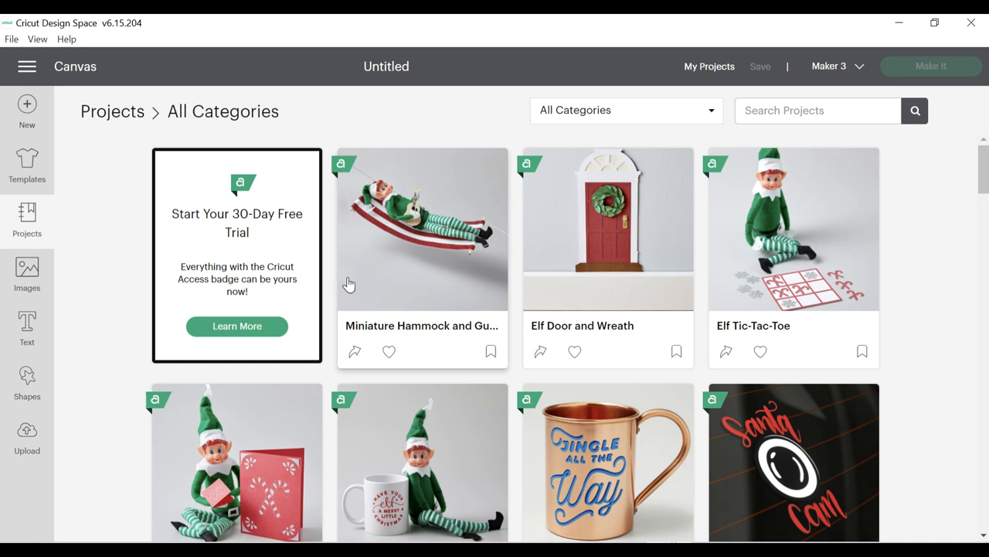
{"action": "left_click", "coordinate": [411, 256]}
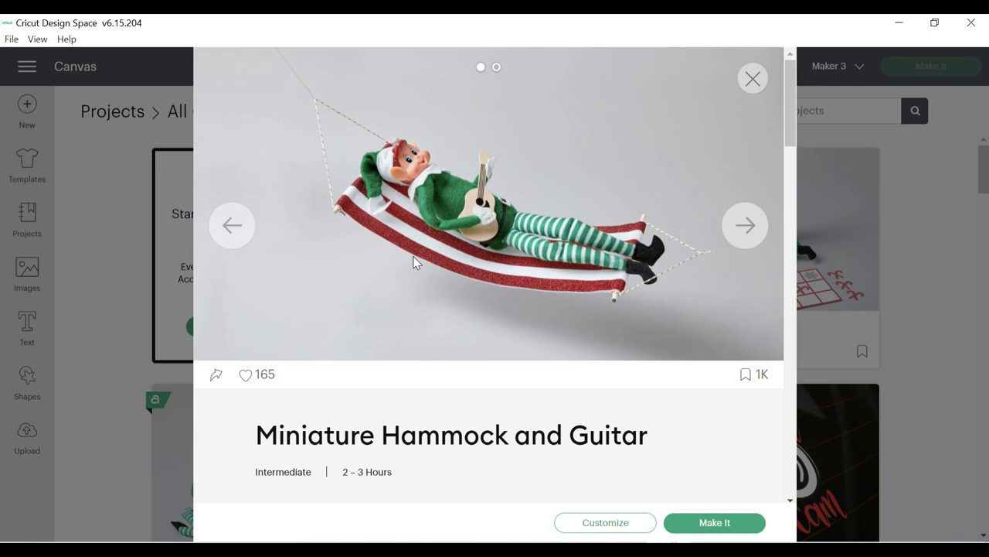
{"action": "left_click", "coordinate": [746, 228]}
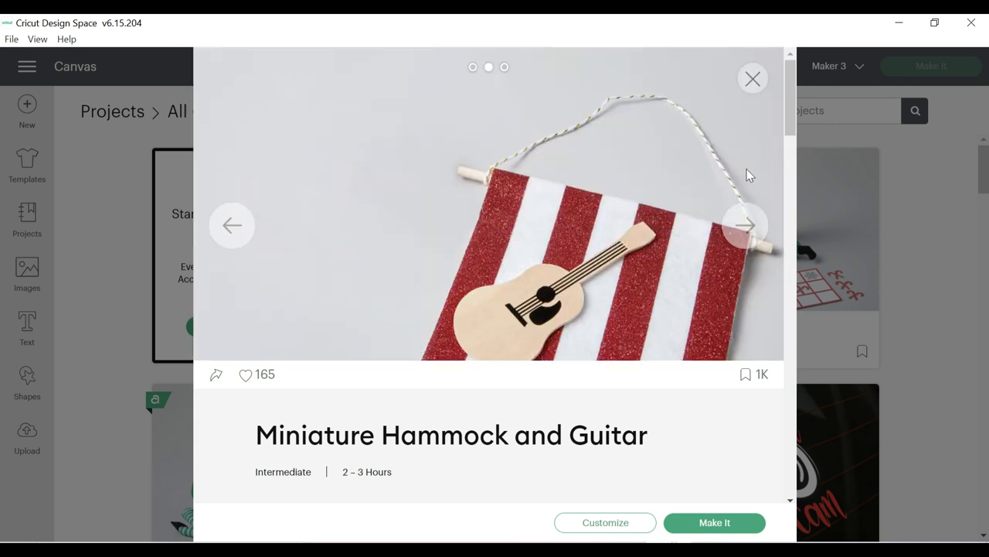
{"action": "left_click", "coordinate": [747, 225]}
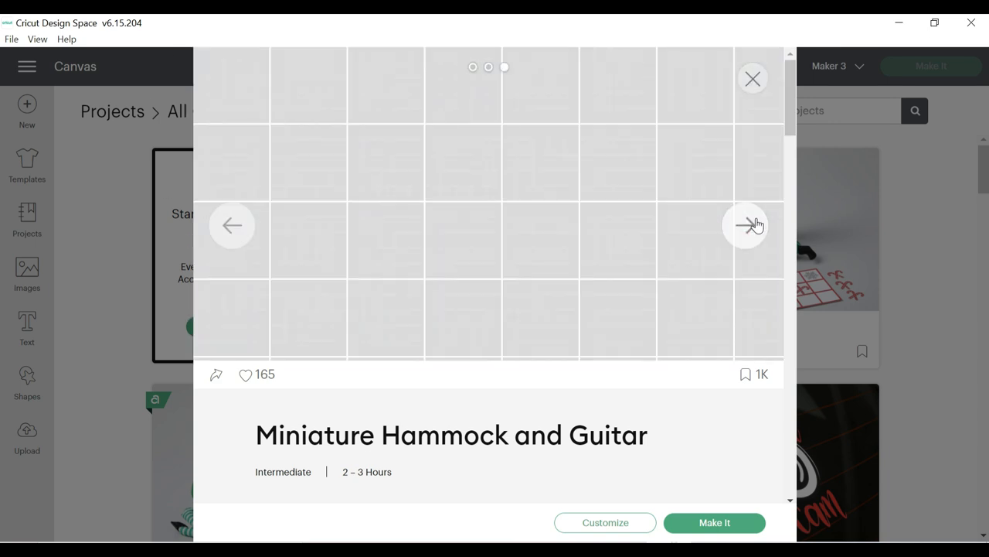
{"action": "left_click", "coordinate": [756, 225]}
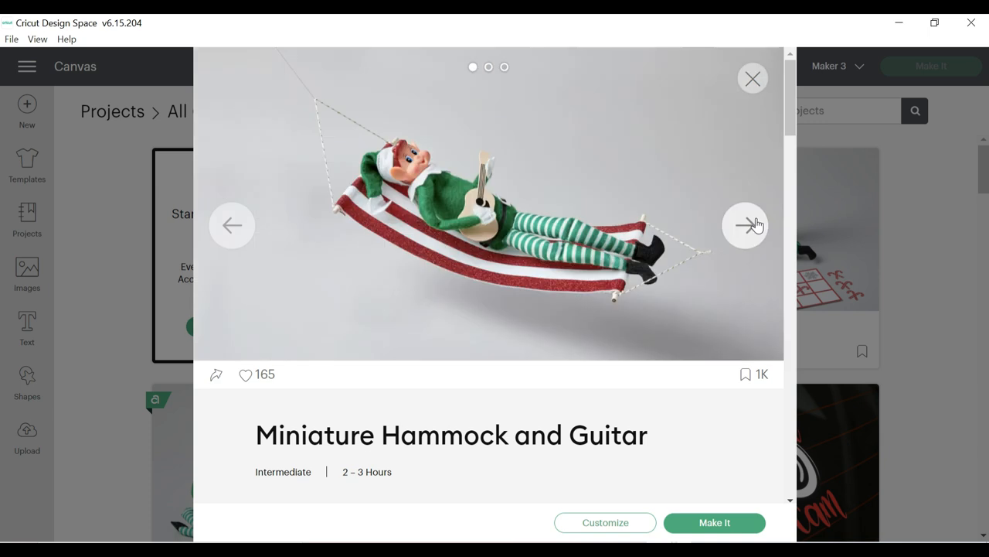
Read the Miniature Hammock and Guitar project's size, materials, preparation, cutting and assembly instructions, and close its details.
{"action": "scroll", "coordinate": [374, 158], "scroll_direction": "down", "scroll_amount": 3}
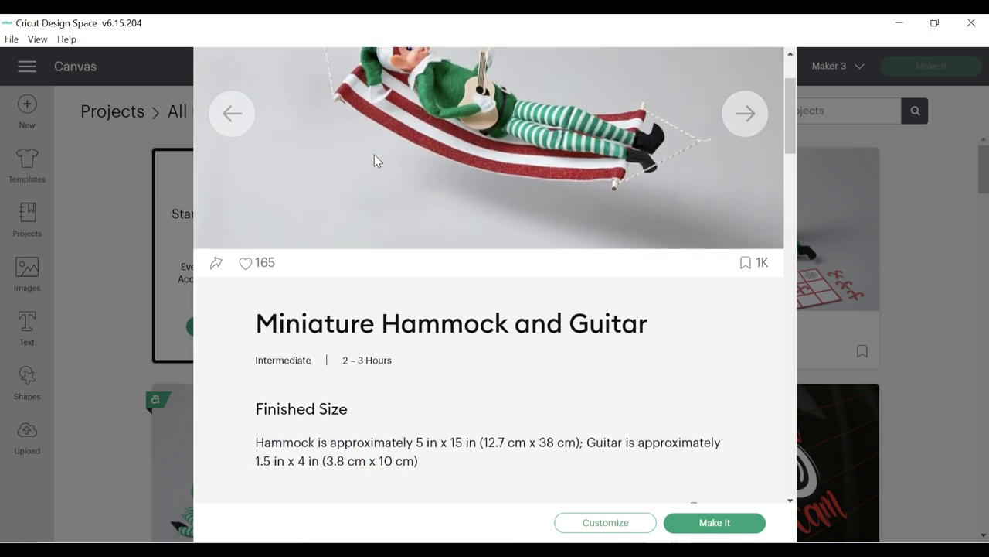
{"action": "scroll", "coordinate": [374, 160], "scroll_direction": "down", "scroll_amount": 2}
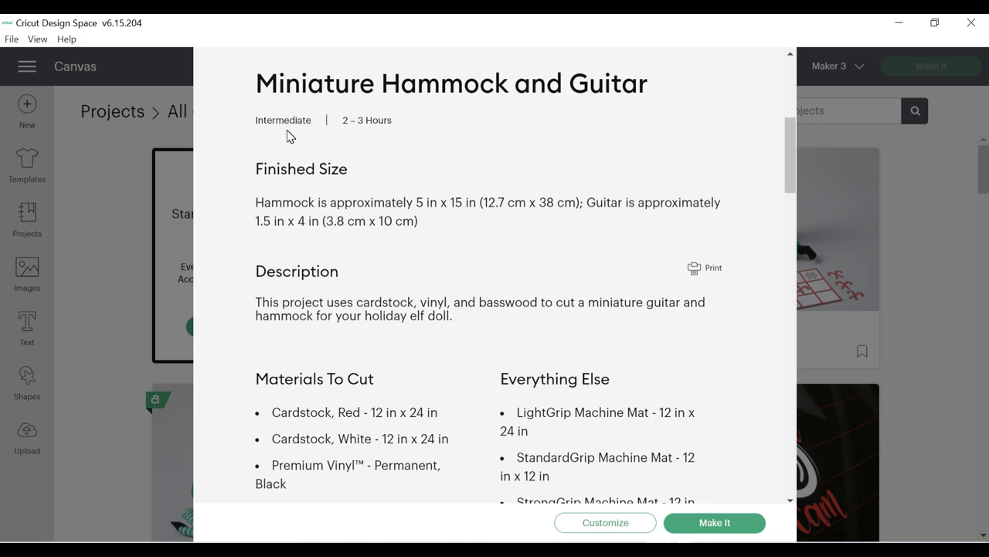
{"action": "scroll", "coordinate": [287, 130], "scroll_direction": "down", "scroll_amount": 2}
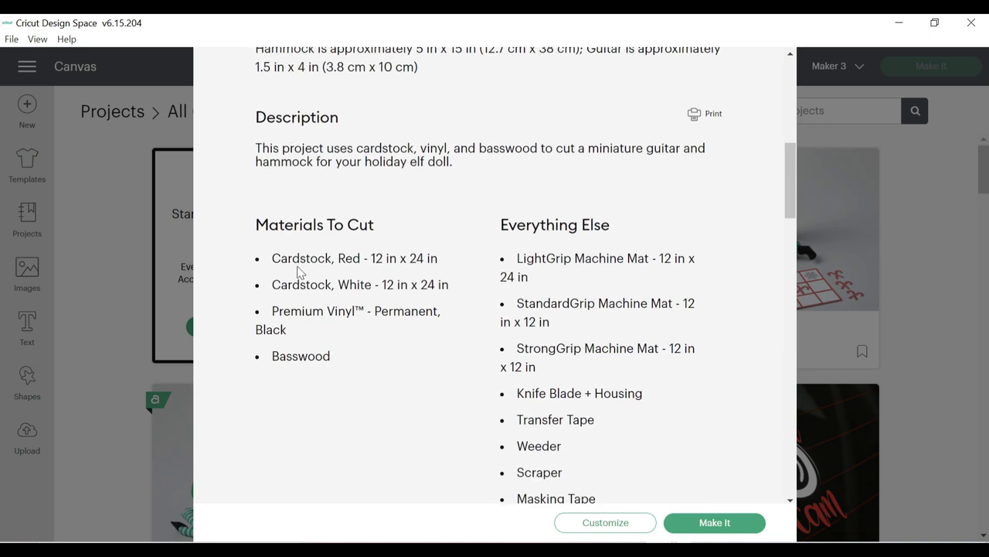
{"action": "scroll", "coordinate": [421, 298], "scroll_direction": "down", "scroll_amount": 6}
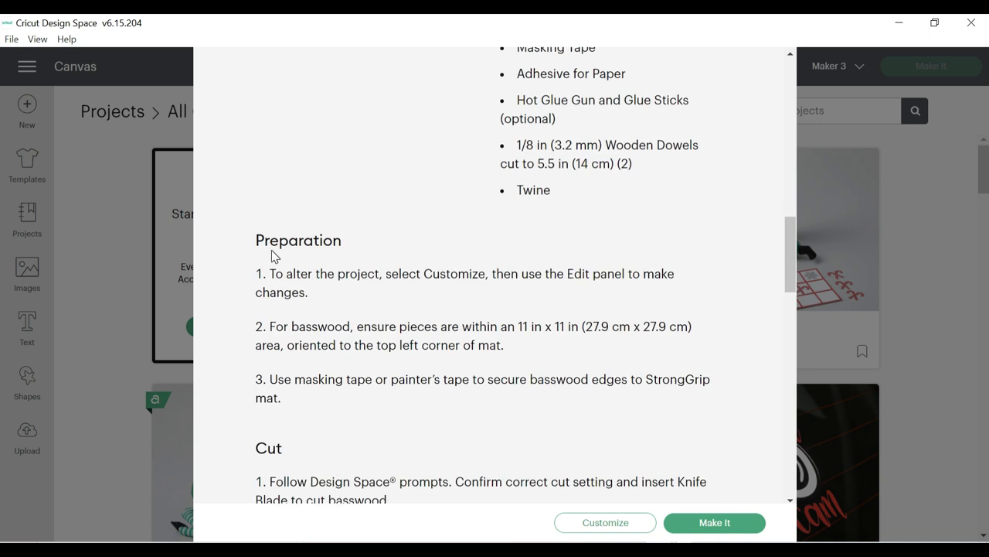
{"action": "scroll", "coordinate": [271, 249], "scroll_direction": "down", "scroll_amount": 7}
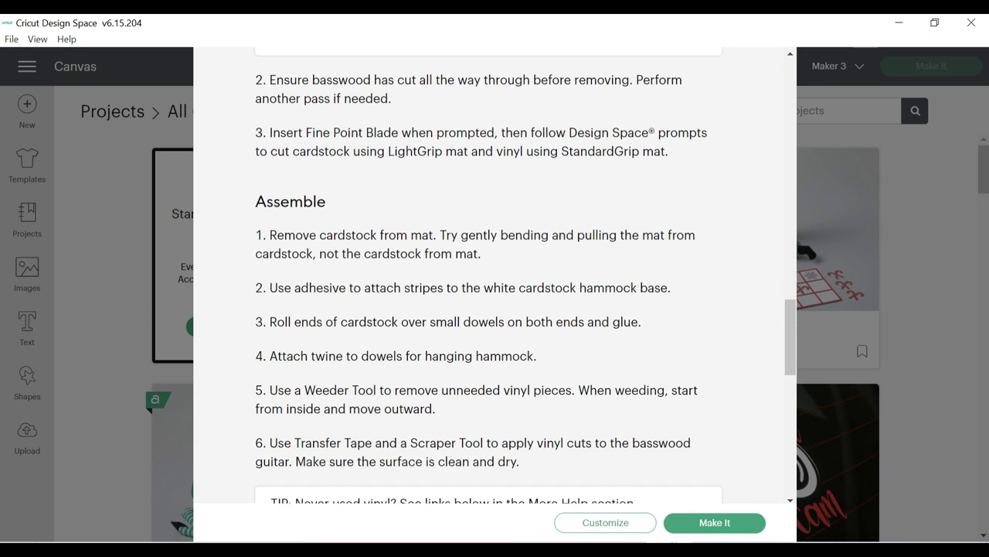
{"action": "scroll", "coordinate": [271, 251], "scroll_direction": "down", "scroll_amount": 5}
{"action": "scroll", "coordinate": [271, 252], "scroll_direction": "down", "scroll_amount": 4}
{"action": "scroll", "coordinate": [271, 249], "scroll_direction": "down", "scroll_amount": 2}
{"action": "scroll", "coordinate": [271, 249], "scroll_direction": "up", "scroll_amount": 4}
{"action": "scroll", "coordinate": [272, 249], "scroll_direction": "up", "scroll_amount": 15}
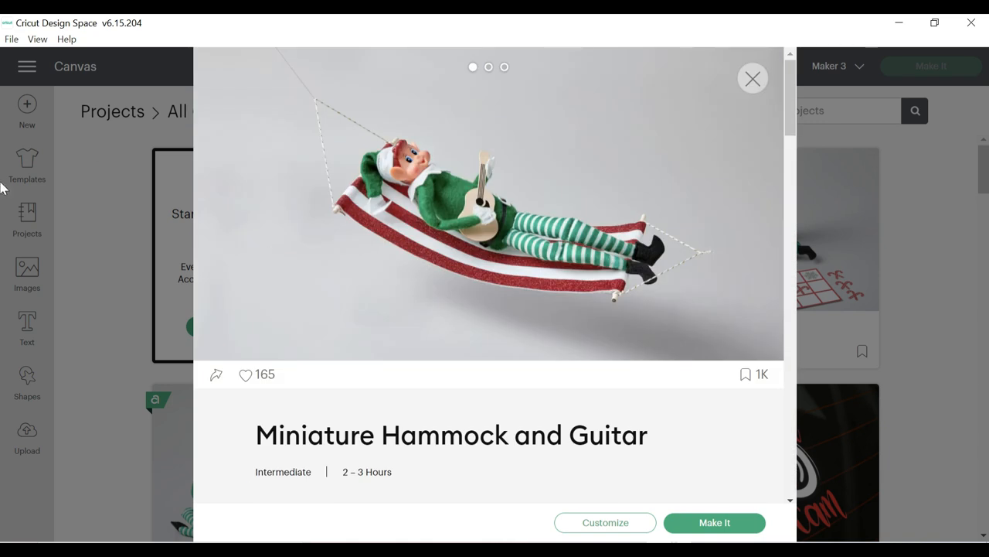
{"action": "left_click", "coordinate": [85, 278]}
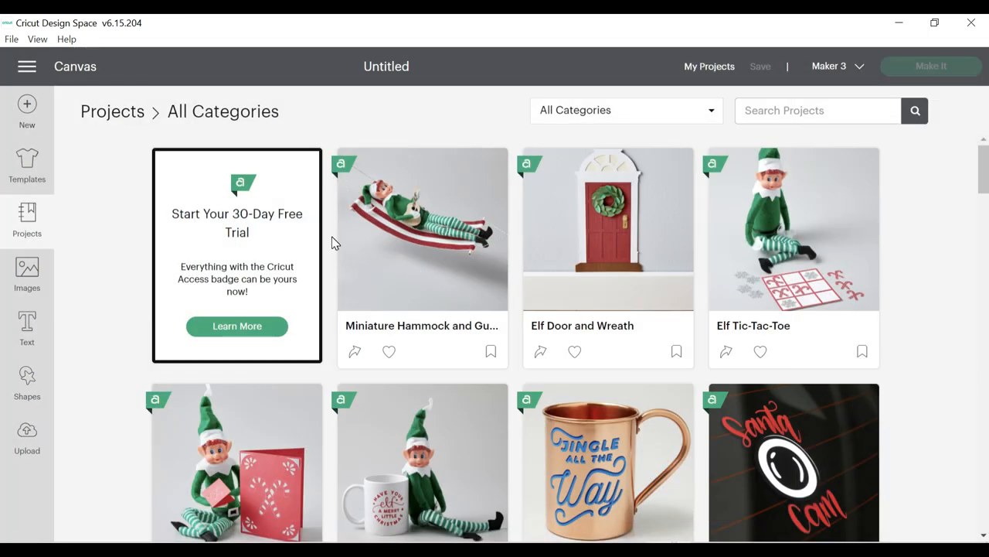
Browse the ready-made projects in all categories, and briefly reopen the Miniature Hammock and Guitar details.
{"action": "scroll", "coordinate": [331, 241], "scroll_direction": "down", "scroll_amount": 5}
{"action": "scroll", "coordinate": [331, 241], "scroll_direction": "down", "scroll_amount": 5}
{"action": "scroll", "coordinate": [331, 241], "scroll_direction": "down", "scroll_amount": 2}
{"action": "scroll", "coordinate": [333, 242], "scroll_direction": "down", "scroll_amount": 3}
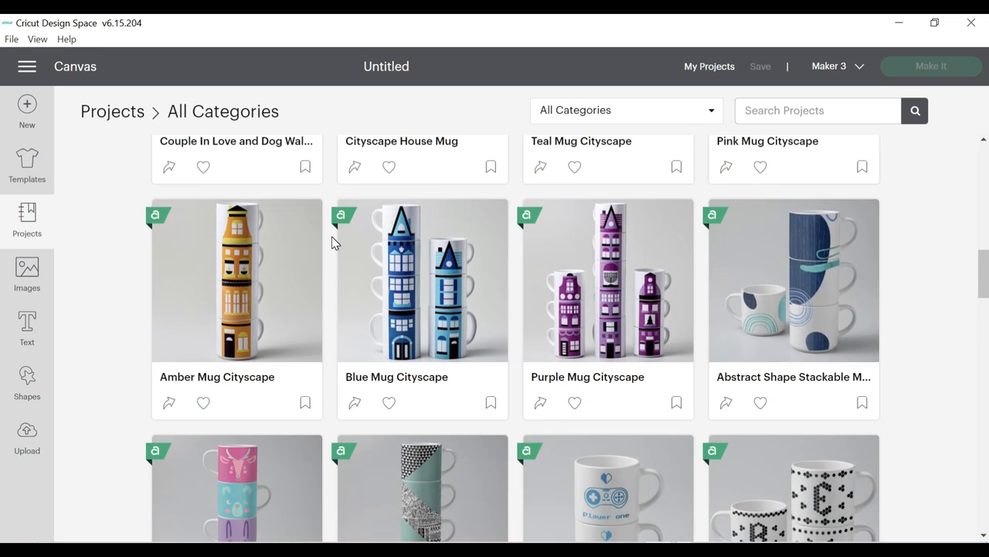
{"action": "scroll", "coordinate": [332, 242], "scroll_direction": "up", "scroll_amount": 10}
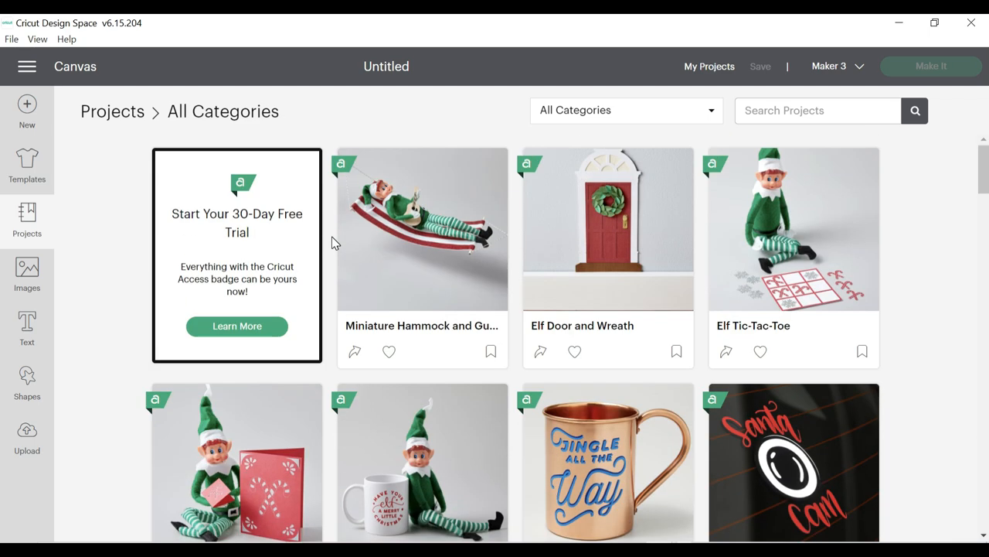
{"action": "left_click", "coordinate": [480, 230]}
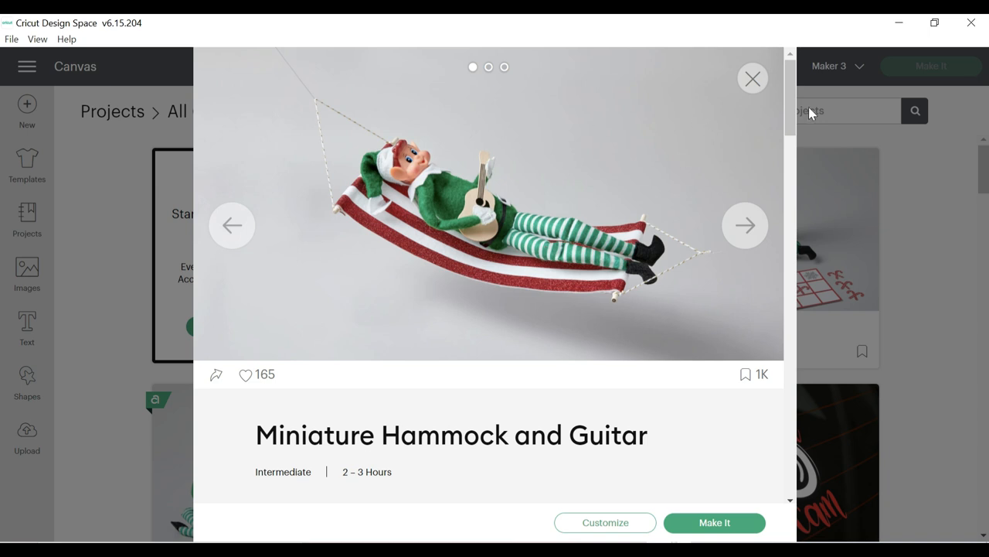
{"action": "left_click", "coordinate": [753, 78]}
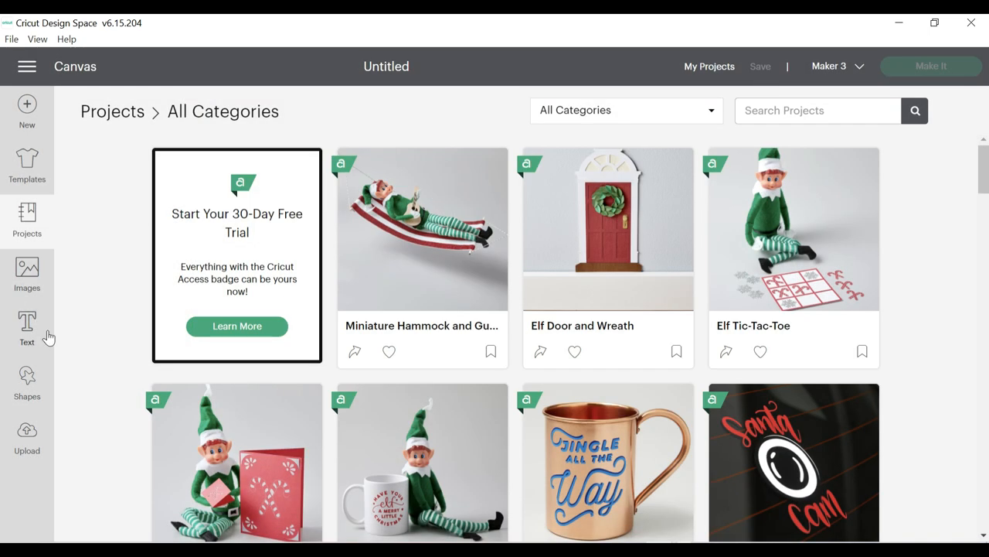
Open the image library and browse the designs in the All Images category.
{"action": "left_click", "coordinate": [35, 277]}
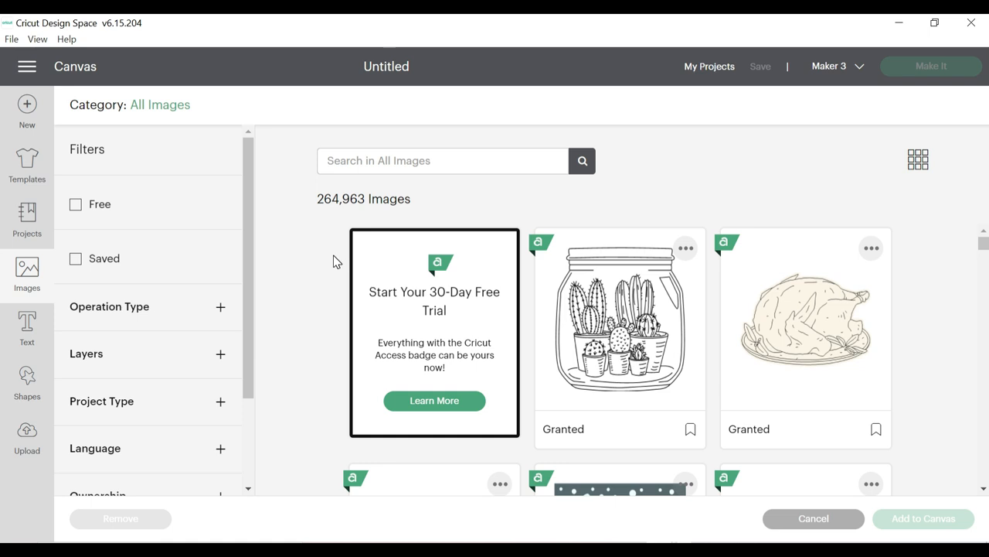
{"action": "scroll", "coordinate": [333, 256], "scroll_direction": "down", "scroll_amount": 3}
{"action": "scroll", "coordinate": [333, 260], "scroll_direction": "down", "scroll_amount": 3}
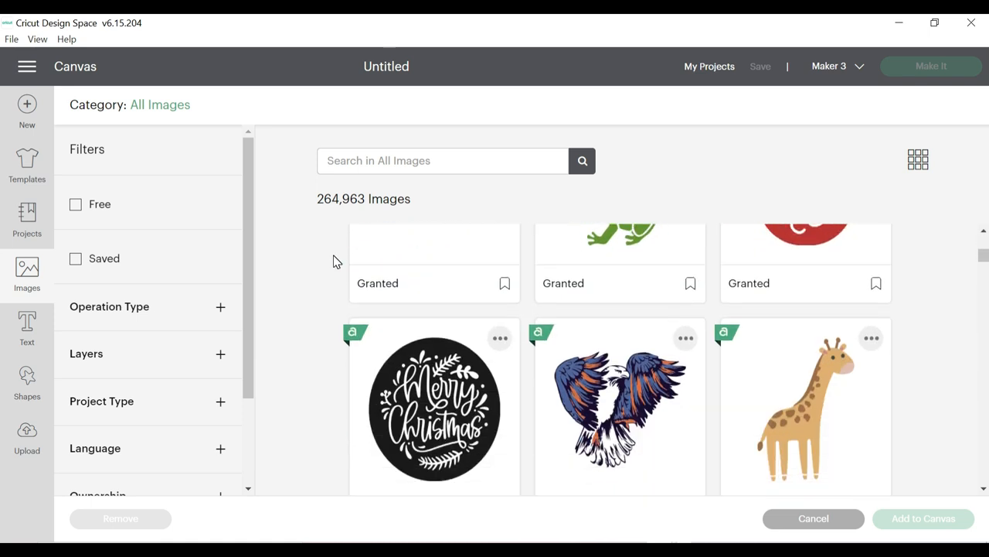
{"action": "scroll", "coordinate": [333, 260], "scroll_direction": "down", "scroll_amount": 3}
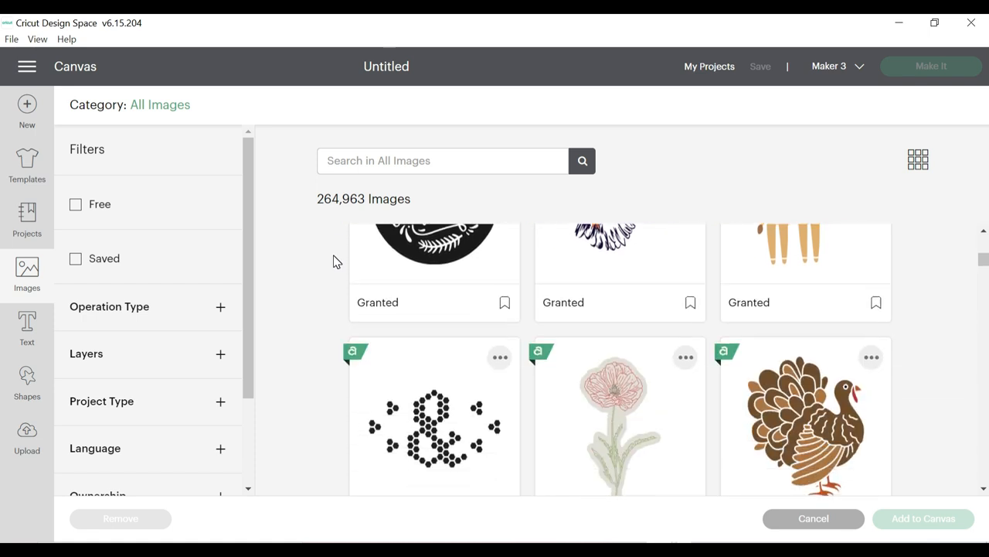
{"action": "scroll", "coordinate": [333, 261], "scroll_direction": "down", "scroll_amount": 4}
{"action": "scroll", "coordinate": [334, 260], "scroll_direction": "up", "scroll_amount": 9}
{"action": "scroll", "coordinate": [333, 255], "scroll_direction": "up", "scroll_amount": 3}
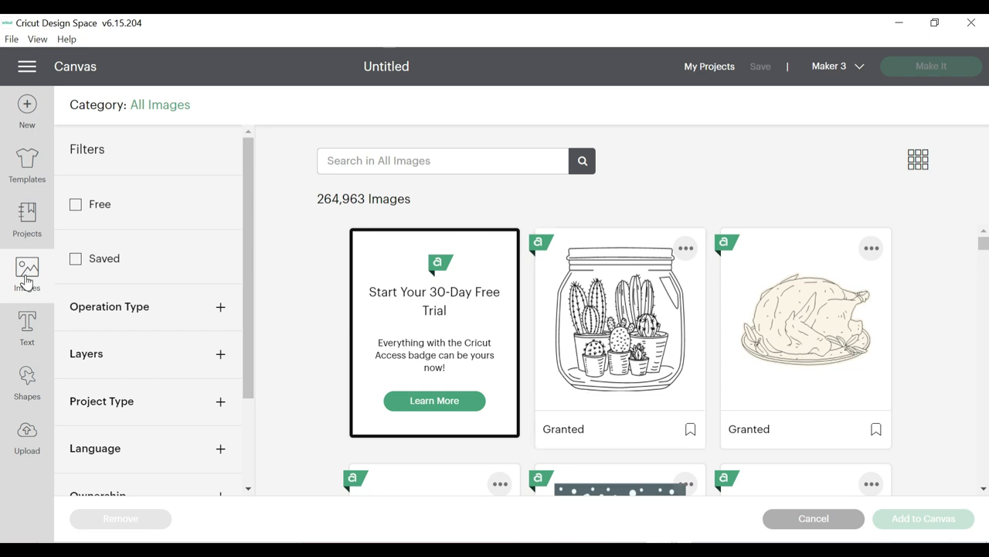
Filter the image library by the Cut Only operation type and look through the designs.
{"action": "left_click", "coordinate": [219, 309]}
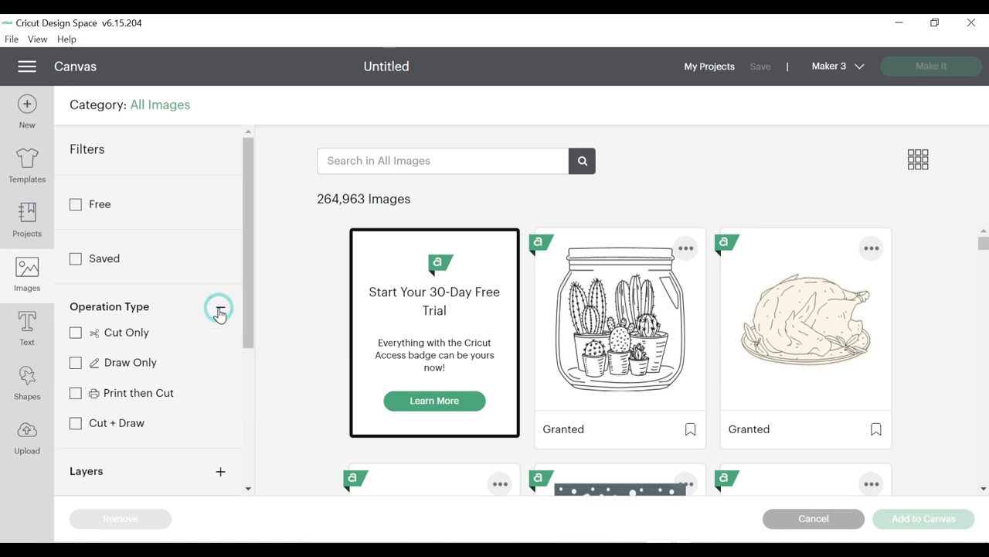
{"action": "left_click", "coordinate": [78, 332]}
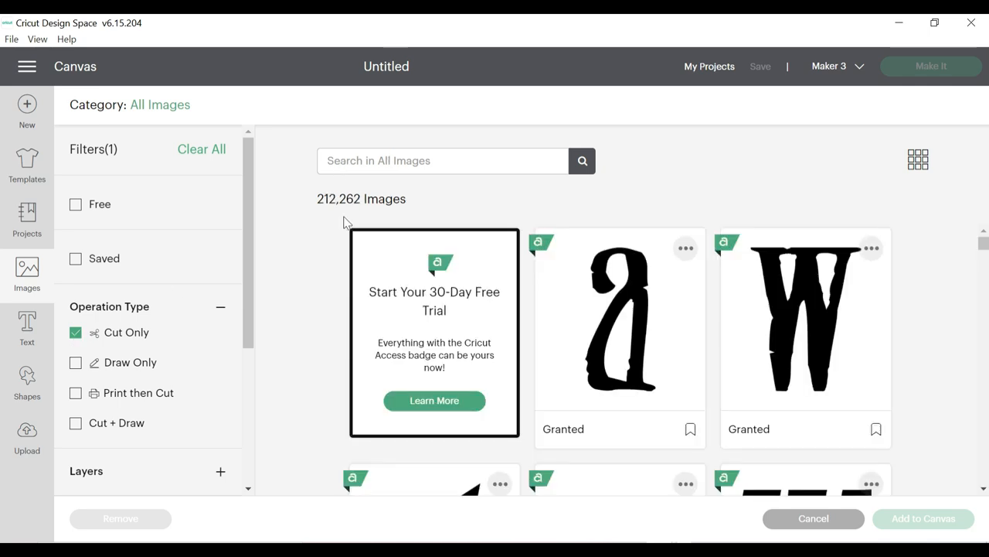
{"action": "scroll", "coordinate": [517, 398], "scroll_direction": "down", "scroll_amount": 3}
{"action": "scroll", "coordinate": [517, 398], "scroll_direction": "up", "scroll_amount": 3}
Start a text object and browse the available Cricut fonts.
{"action": "left_click", "coordinate": [31, 328]}
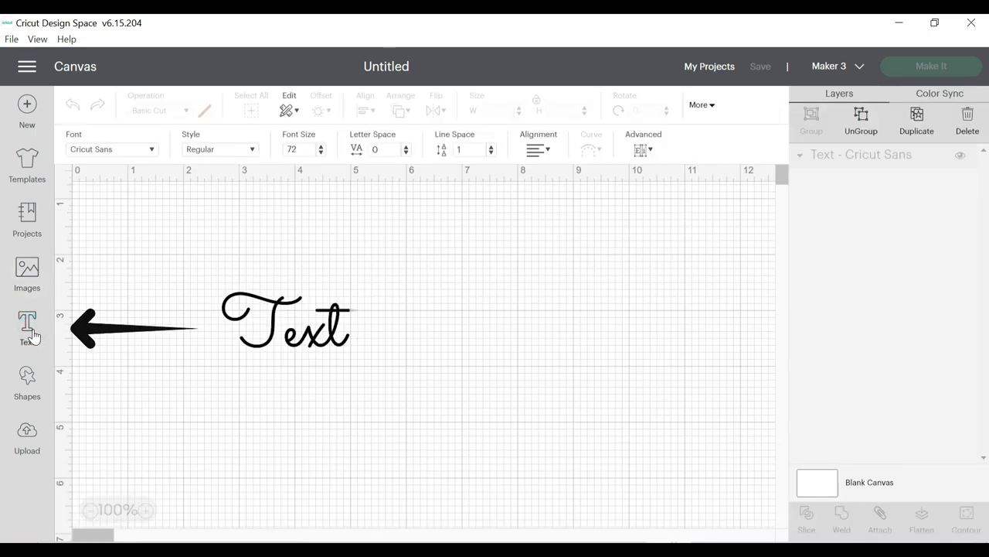
{"action": "left_click", "coordinate": [152, 149]}
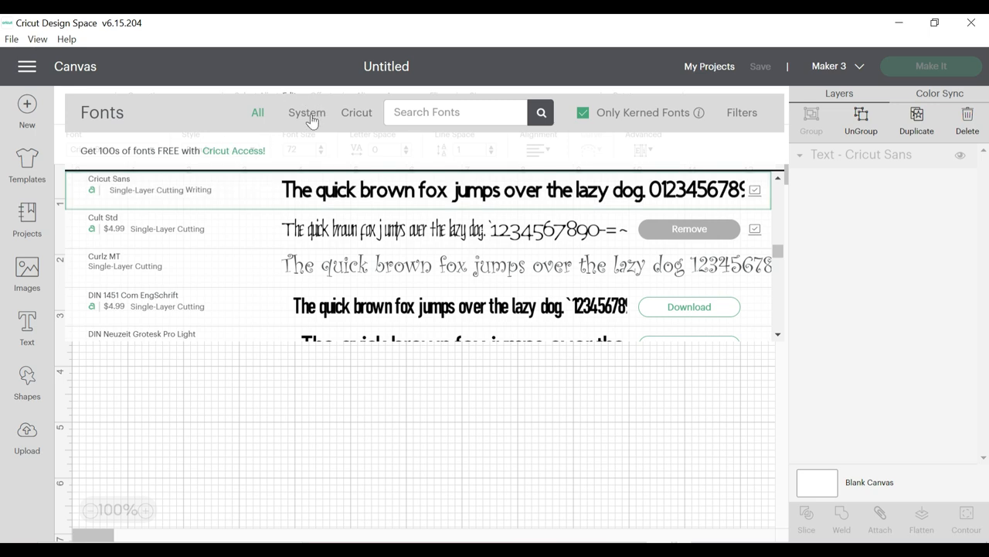
{"action": "left_click", "coordinate": [360, 114]}
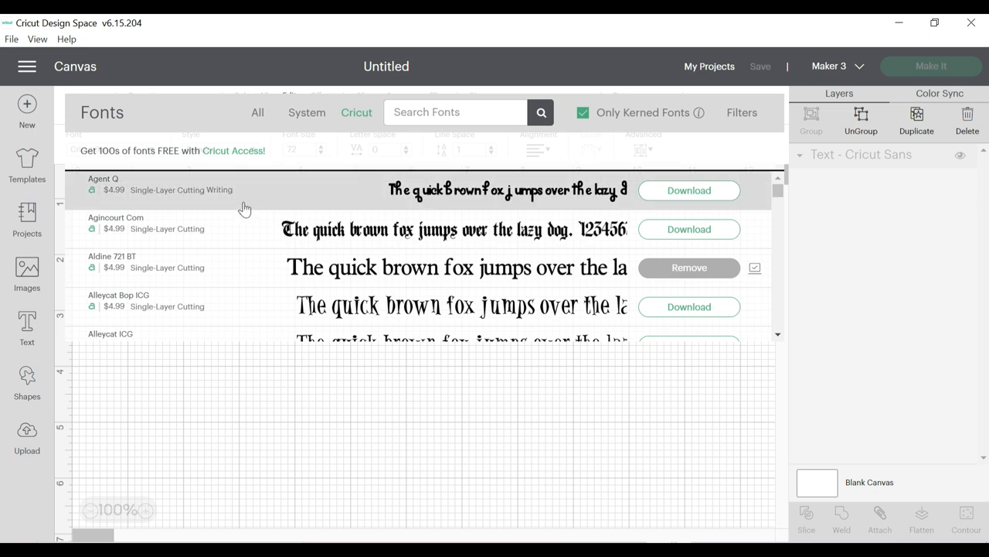
{"action": "scroll", "coordinate": [236, 211], "scroll_direction": "down", "scroll_amount": 2}
{"action": "scroll", "coordinate": [235, 211], "scroll_direction": "down", "scroll_amount": 6}
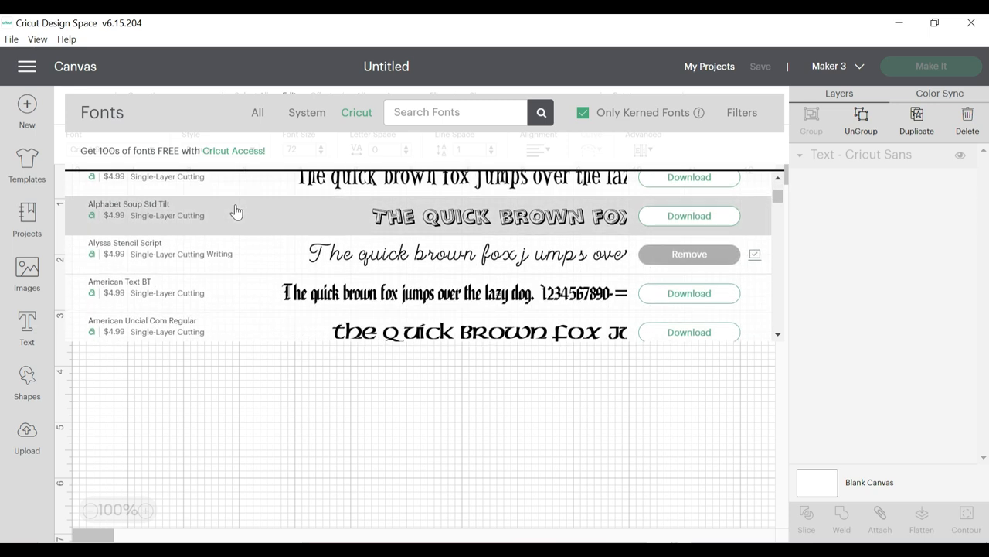
{"action": "scroll", "coordinate": [236, 211], "scroll_direction": "down", "scroll_amount": 8}
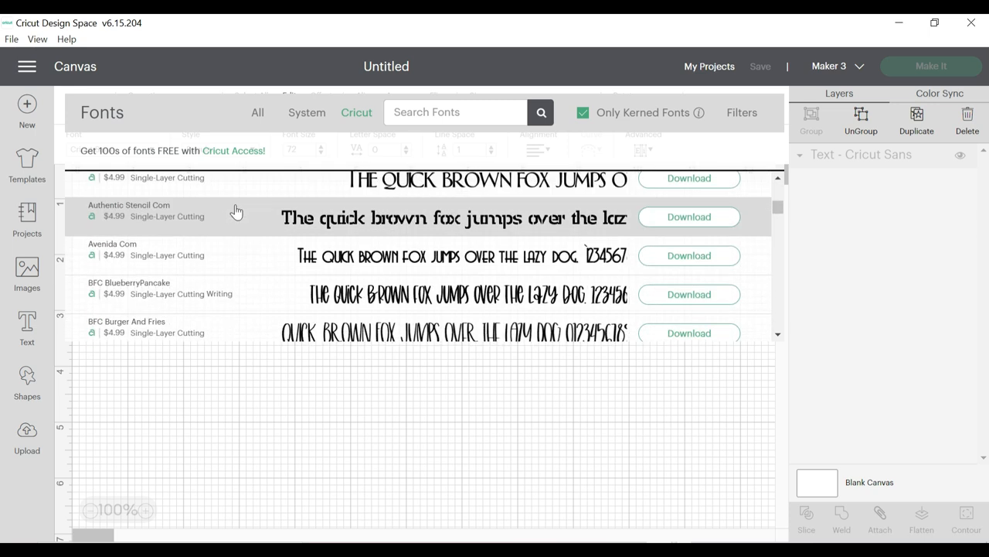
{"action": "scroll", "coordinate": [236, 211], "scroll_direction": "up", "scroll_amount": 4}
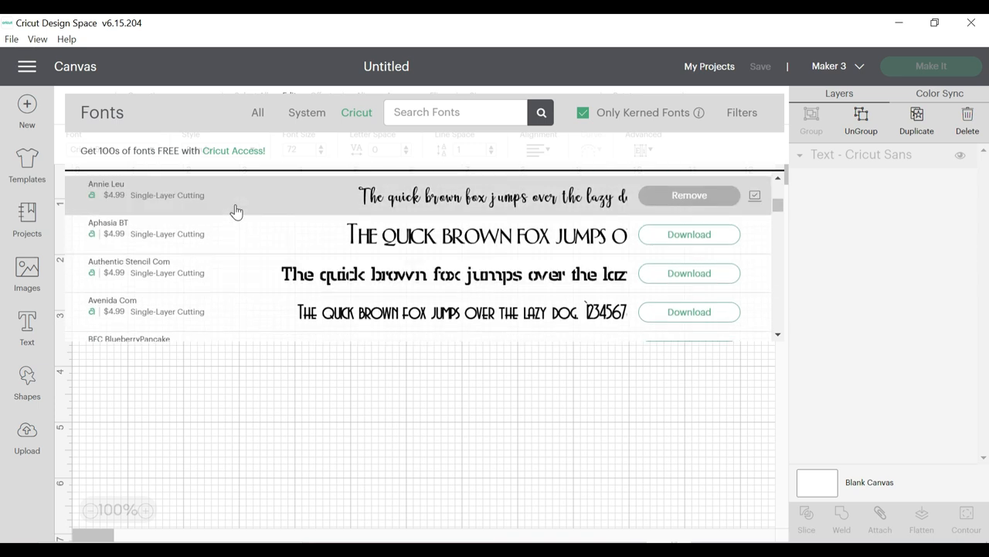
Add a square shape, move it to the middle of the canvas and resize it to about 1.78 inches.
{"action": "left_click", "coordinate": [25, 375]}
{"action": "left_click", "coordinate": [92, 238]}
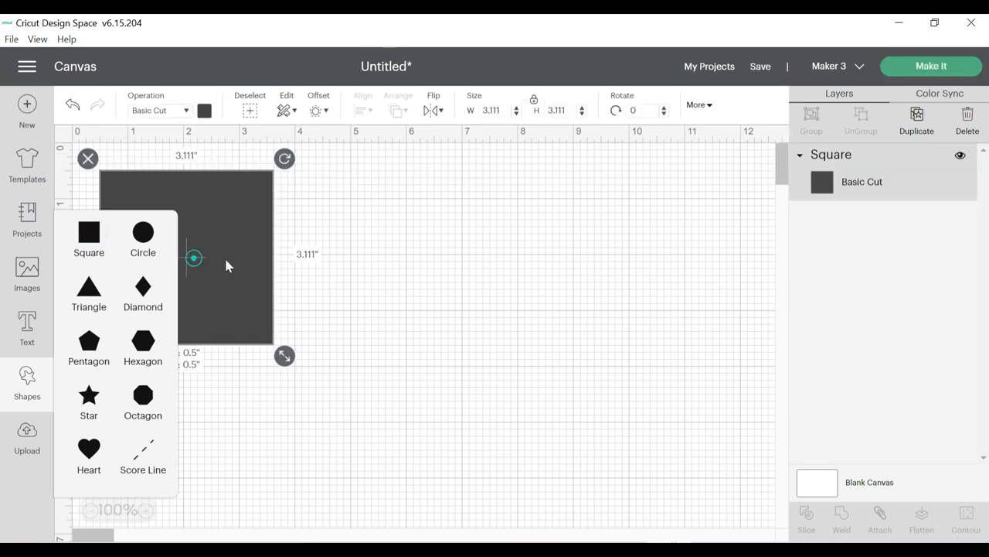
{"action": "left_click_drag", "start_coordinate": [194, 261], "coordinate": [462, 278]}
{"action": "left_click_drag", "start_coordinate": [552, 369], "coordinate": [644, 465]}
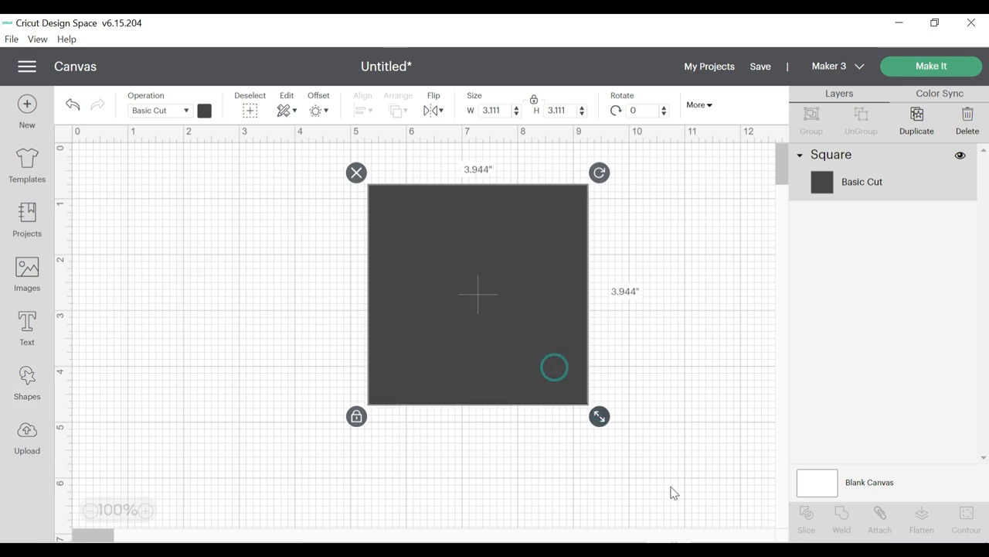
{"action": "left_click_drag", "start_coordinate": [581, 367], "coordinate": [482, 279]}
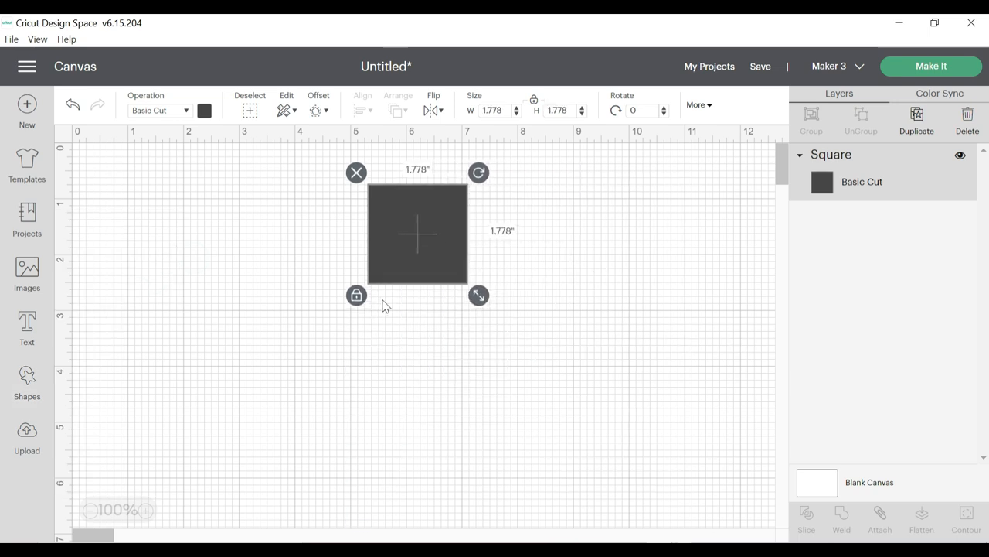
Delete the square from the canvas.
{"action": "scroll", "coordinate": [305, 194], "scroll_direction": "down", "scroll_amount": 1}
{"action": "scroll", "coordinate": [306, 194], "scroll_direction": "right", "scroll_amount": 2}
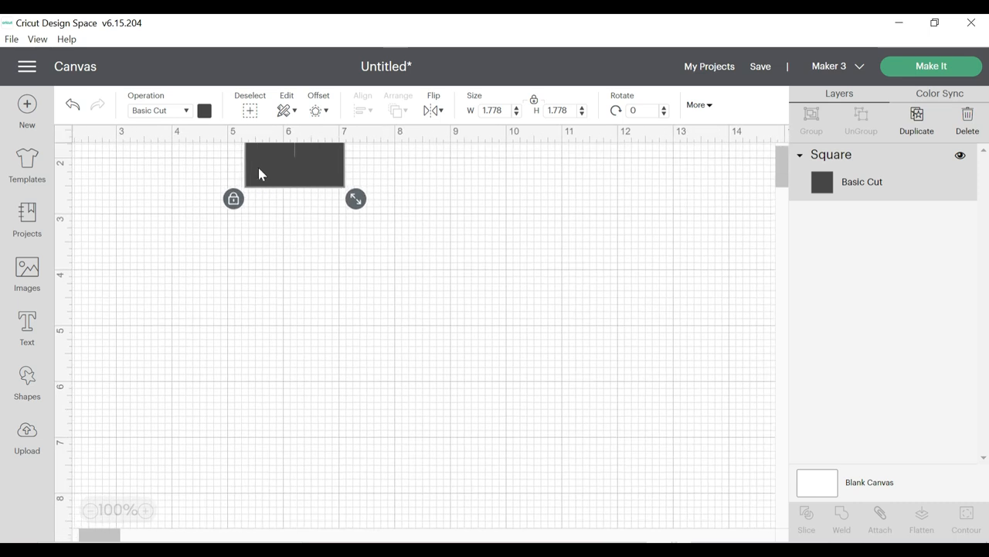
{"action": "scroll", "coordinate": [261, 173], "scroll_direction": "up", "scroll_amount": 1}
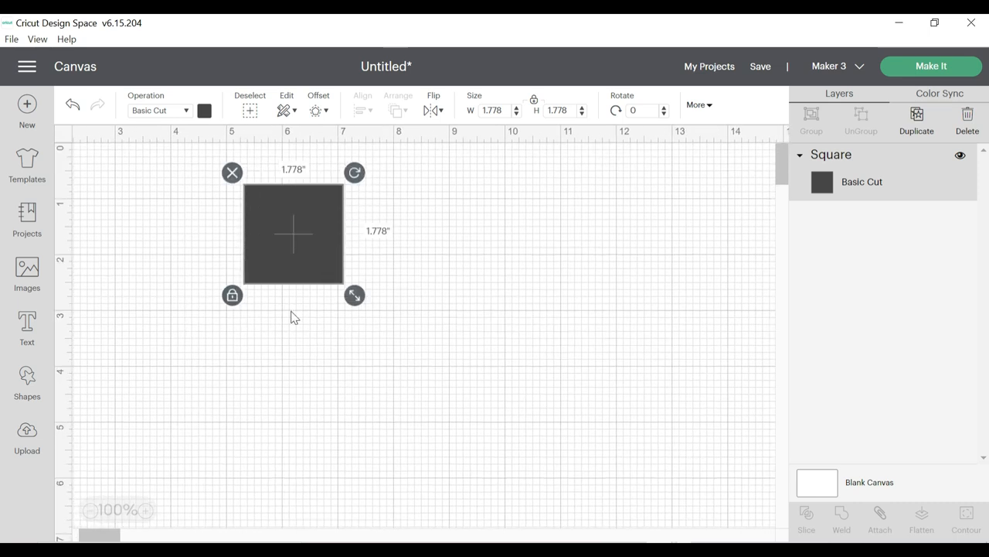
{"action": "left_click", "coordinate": [232, 172]}
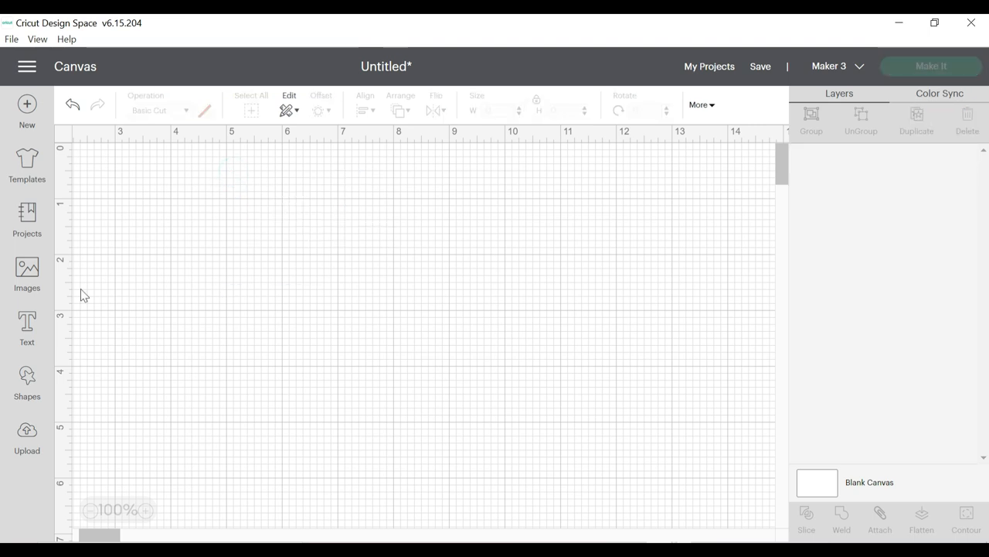
View the upload options for images and pattern fills, and return to the canvas.
{"action": "left_click", "coordinate": [27, 433]}
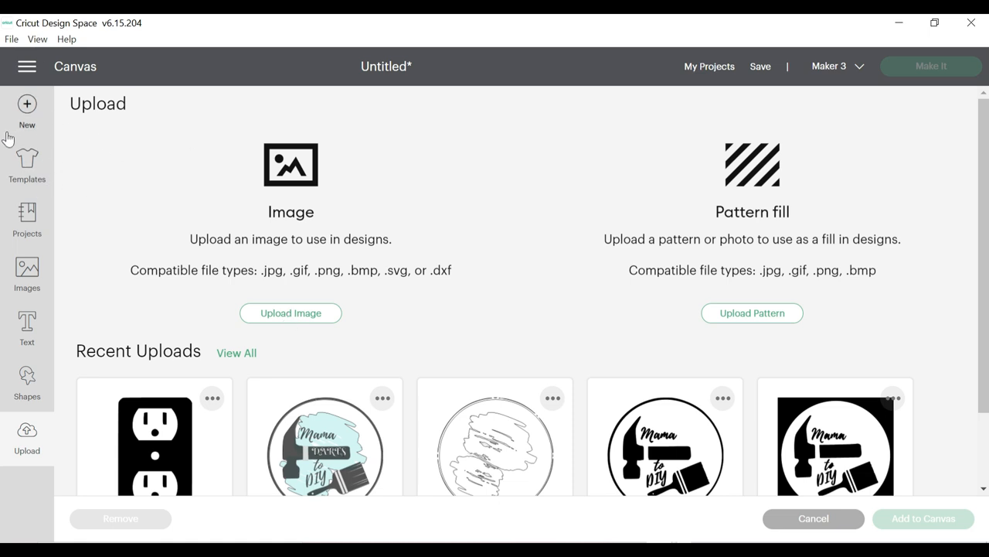
{"action": "left_click", "coordinate": [81, 68]}
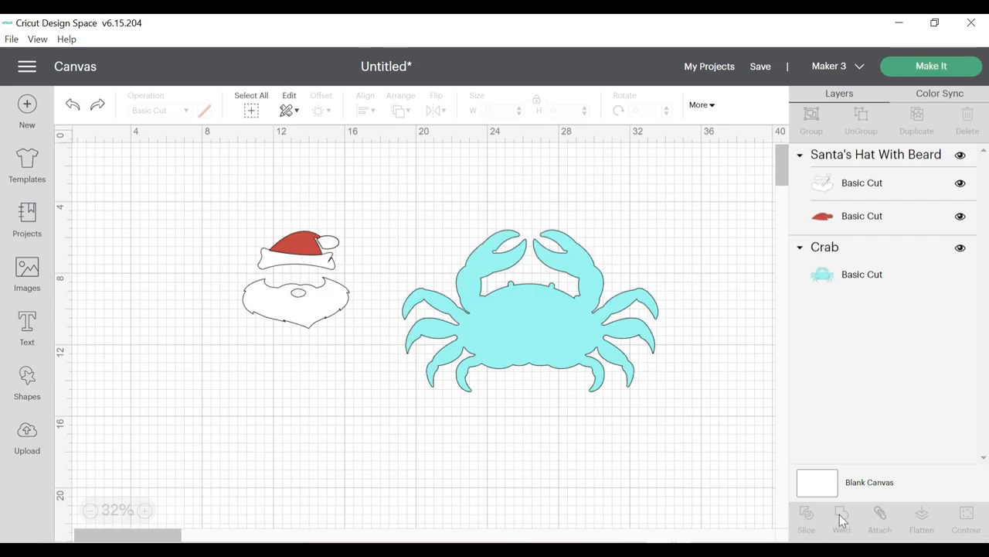
Select the crab and the Santa's Hat With Beard design in turn to inspect their layers, and clear the selection.
{"action": "left_click", "coordinate": [503, 341]}
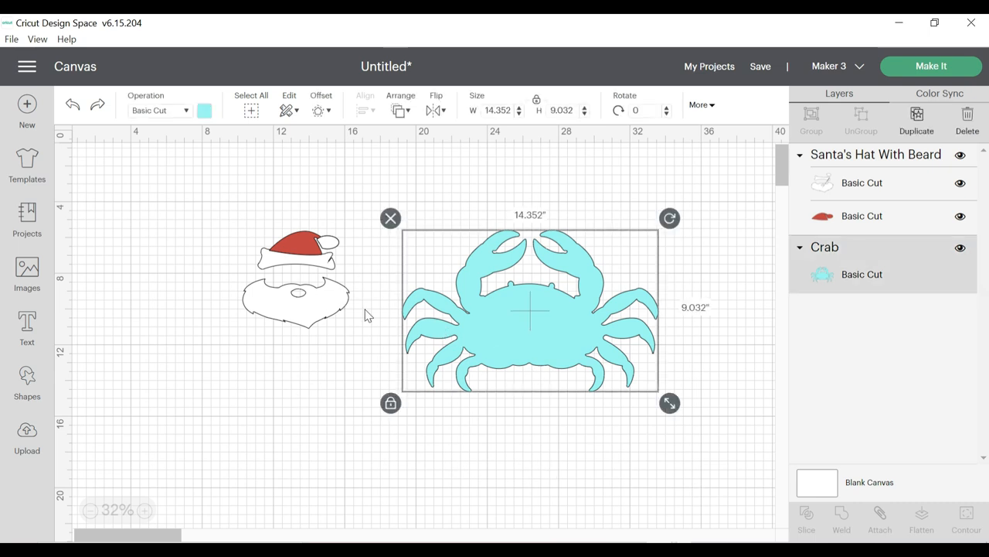
{"action": "left_click", "coordinate": [325, 309]}
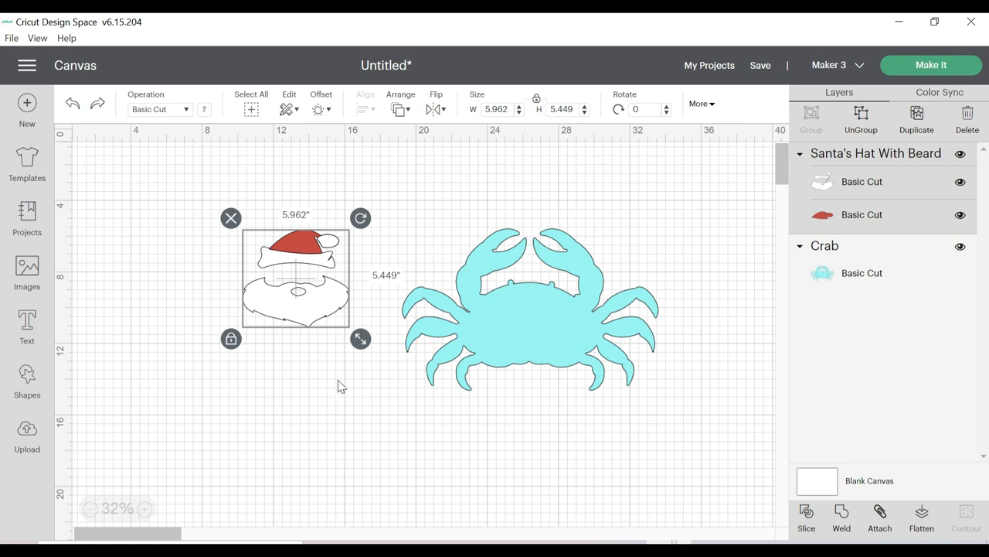
{"action": "left_click", "coordinate": [260, 375]}
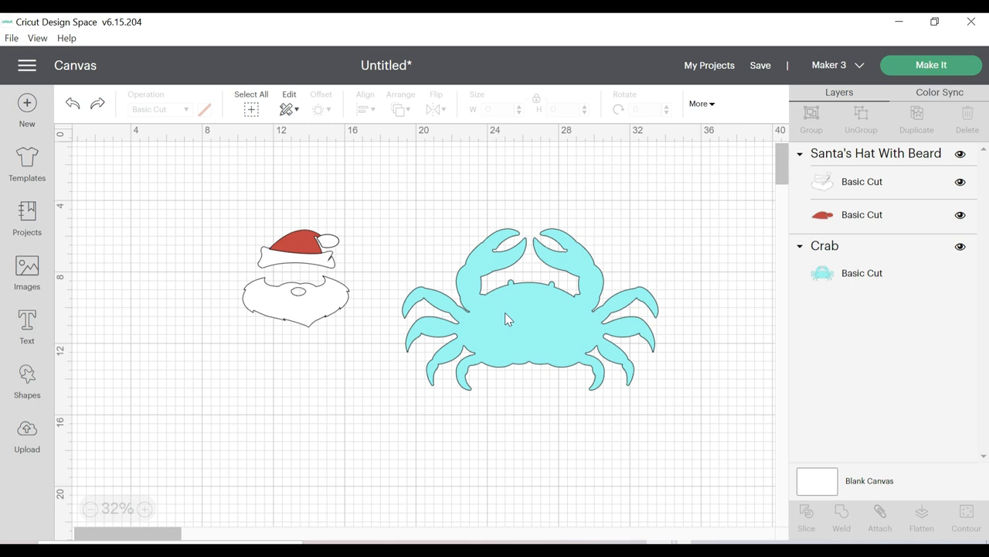
Add a circle, stretch it into an oval about 4.72 by 2.76 inches, and place it on the crab's body.
{"action": "left_click", "coordinate": [36, 378]}
{"action": "left_click", "coordinate": [150, 236]}
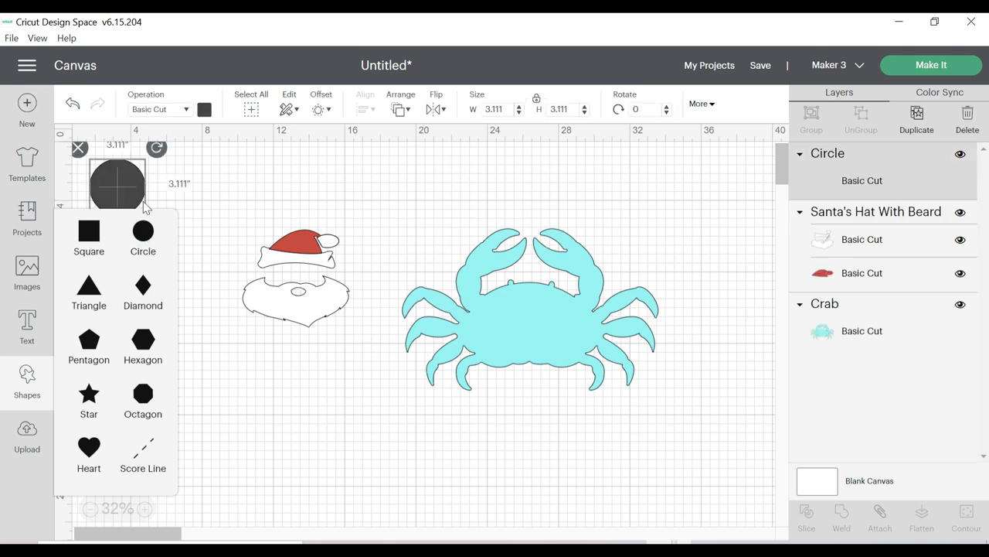
{"action": "left_click_drag", "start_coordinate": [127, 188], "coordinate": [535, 324]}
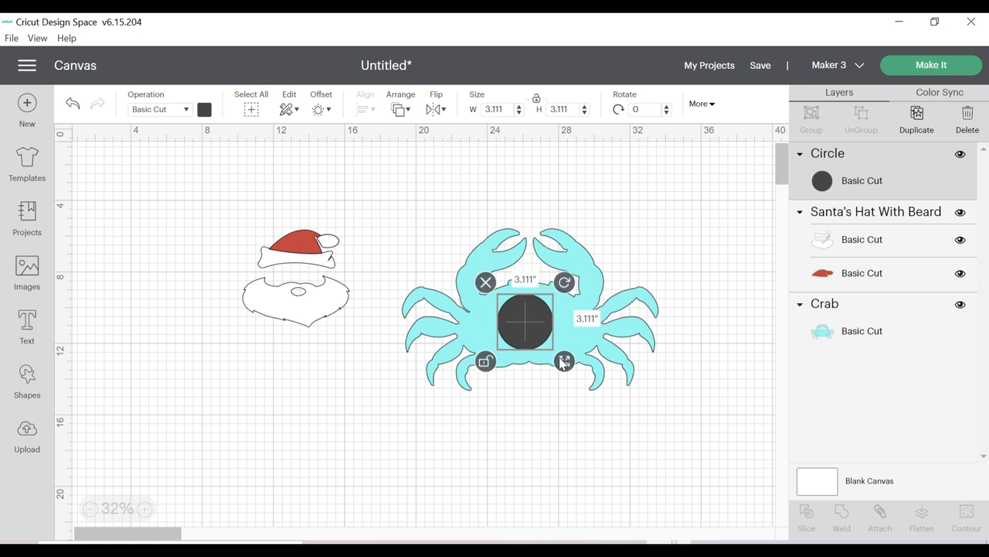
{"action": "left_click_drag", "start_coordinate": [565, 360], "coordinate": [592, 356]}
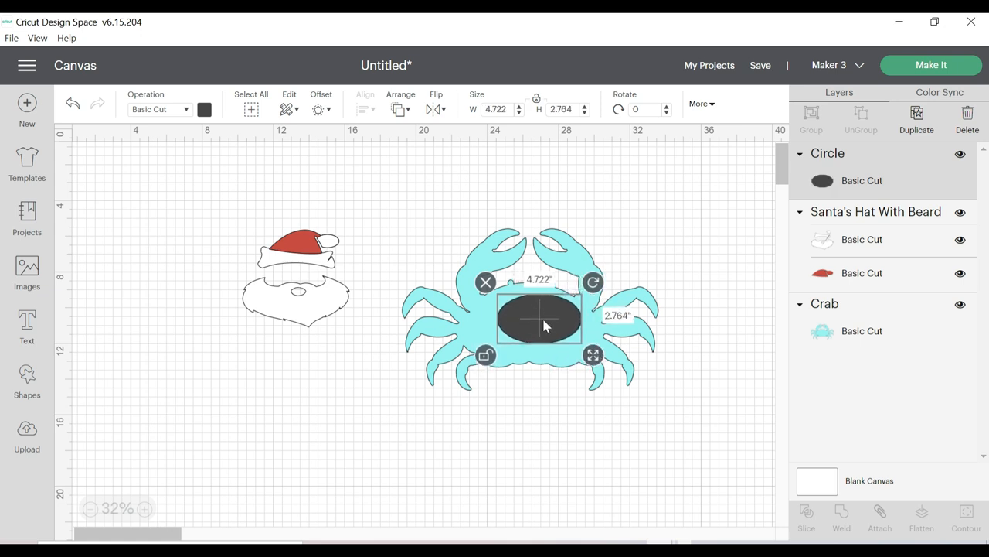
{"action": "mouse_move", "coordinate": [538, 325]}
{"action": "left_mouse_down"}
{"action": "mouse_move", "coordinate": [517, 319]}
{"action": "mouse_move", "coordinate": [528, 329]}
{"action": "left_mouse_up"}
{"action": "left_click", "coordinate": [616, 427]}
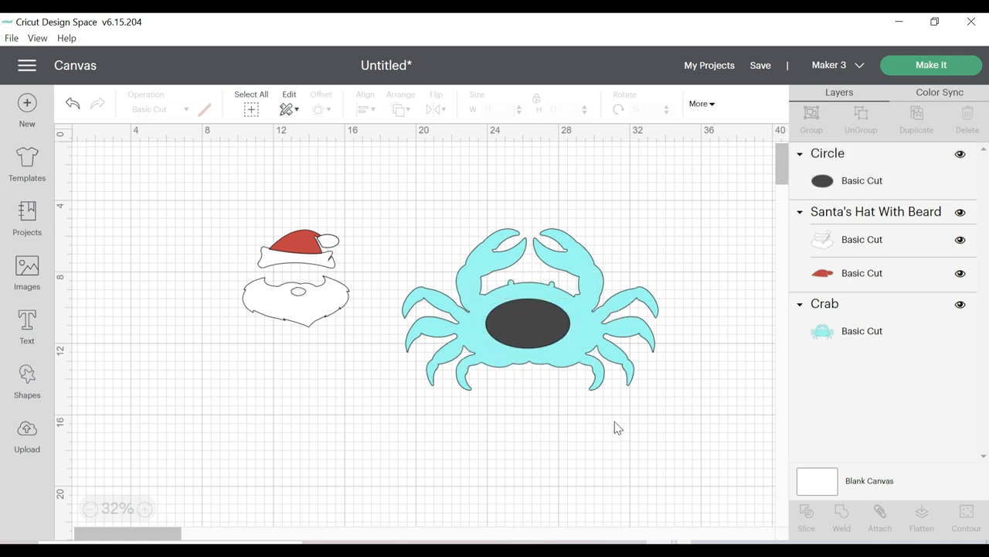
Slice the crab with the dark oval and move the resulting pieces apart.
{"action": "left_click_drag", "start_coordinate": [616, 421], "coordinate": [510, 313]}
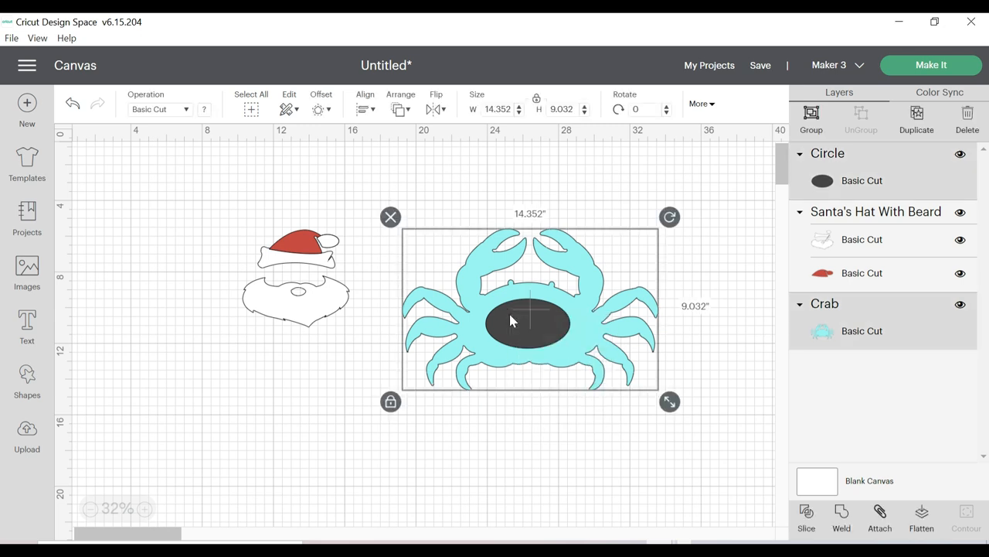
{"action": "left_click", "coordinate": [806, 514]}
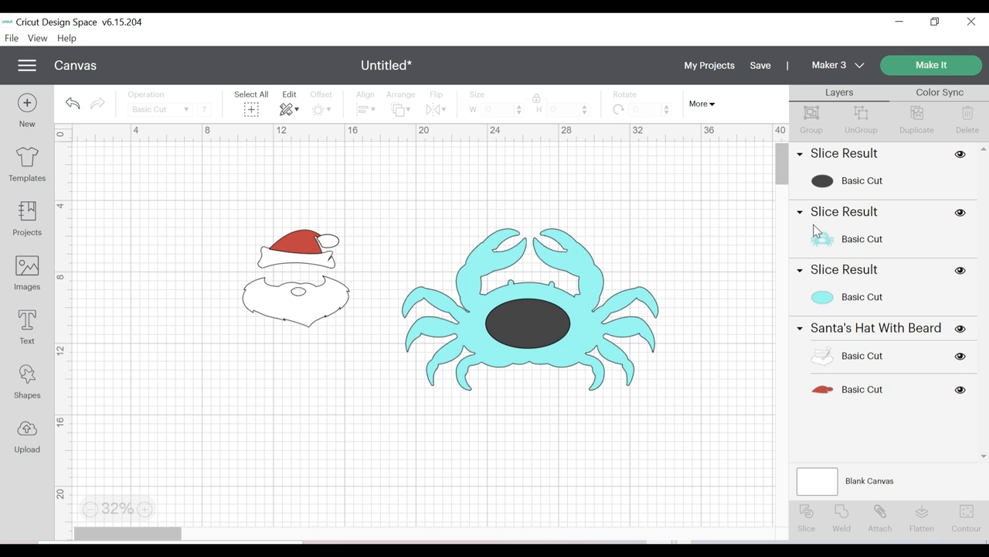
{"action": "left_click", "coordinate": [822, 183]}
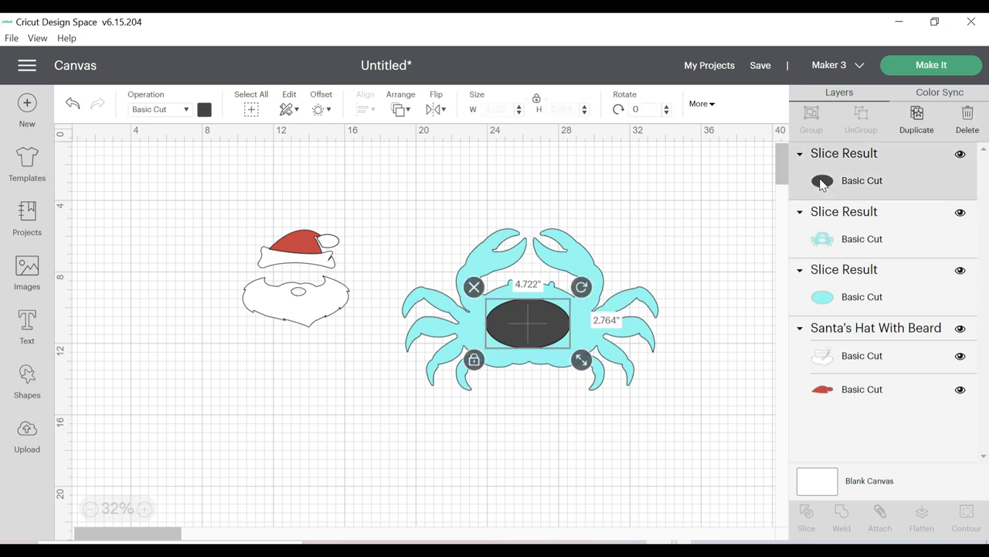
{"action": "left_click_drag", "start_coordinate": [521, 332], "coordinate": [694, 193]}
{"action": "left_click_drag", "start_coordinate": [523, 331], "coordinate": [584, 495]}
{"action": "left_click_drag", "start_coordinate": [528, 333], "coordinate": [510, 218]}
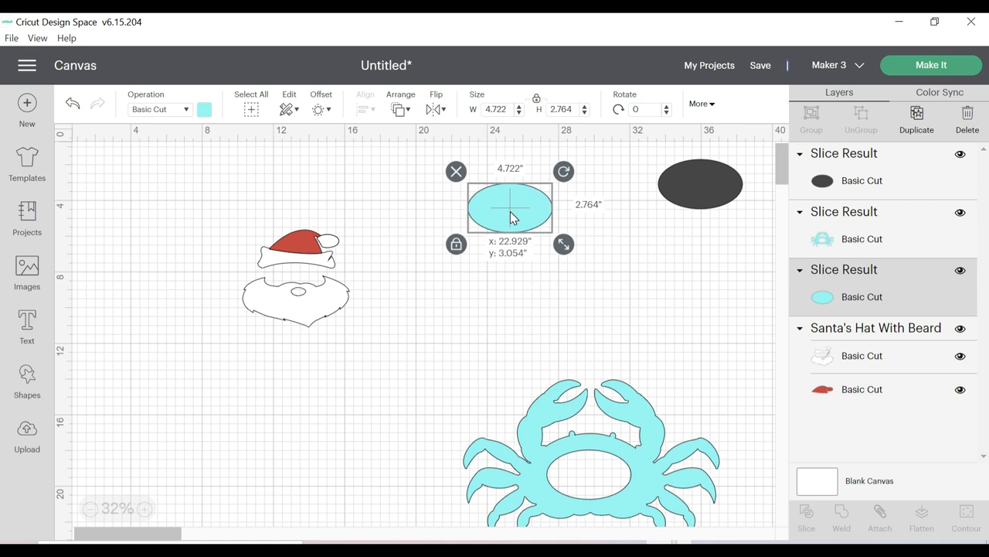
Delete the loose blue oval and the dark oval, keeping only the cut crab.
{"action": "left_click", "coordinate": [456, 171]}
{"action": "left_click", "coordinate": [698, 178]}
{"action": "left_click", "coordinate": [645, 152]}
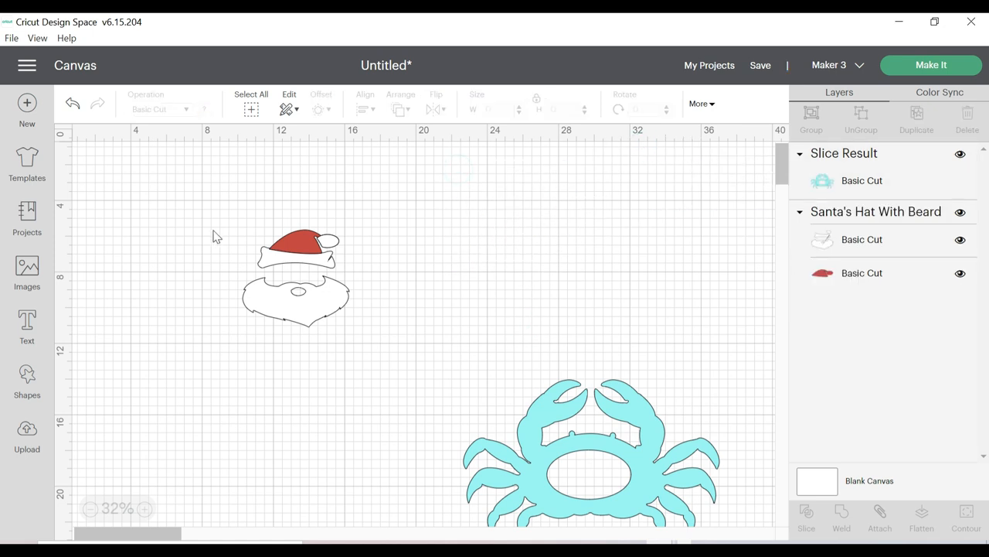
Undo the deletions, the slice and the oval to restore the original crab.
{"action": "key", "text": "ctrl+z"}
{"action": "left_click", "coordinate": [338, 380]}
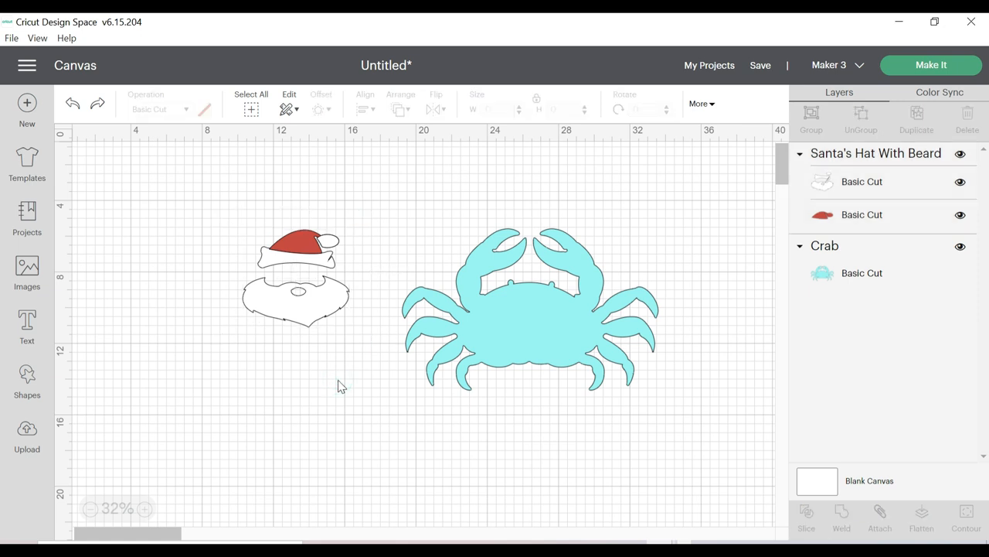
Move the Santa's Hat With Beard design onto the crab's body and weld the two designs together.
{"action": "left_click_drag", "start_coordinate": [338, 380], "coordinate": [282, 221]}
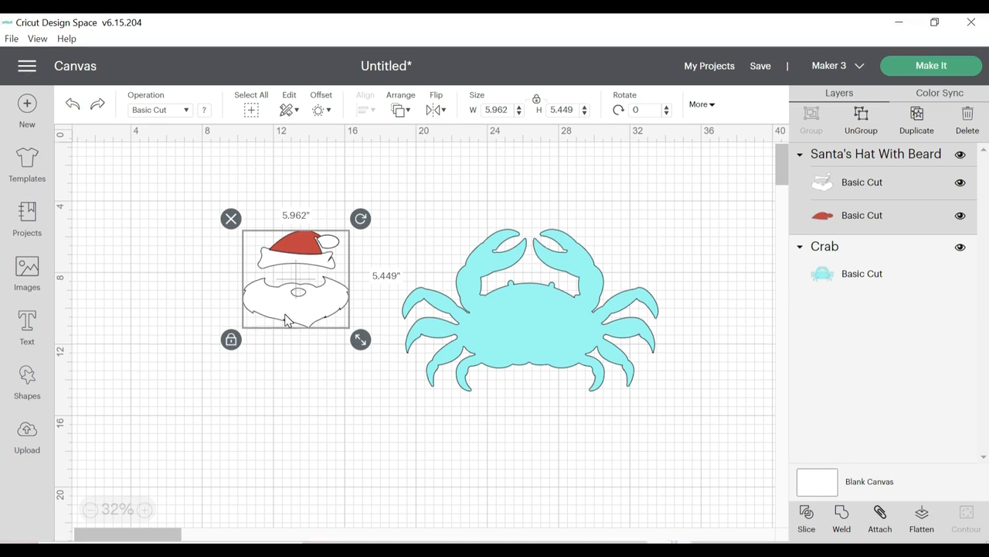
{"action": "left_click_drag", "start_coordinate": [295, 280], "coordinate": [524, 313]}
{"action": "left_click_drag", "start_coordinate": [643, 439], "coordinate": [498, 294]}
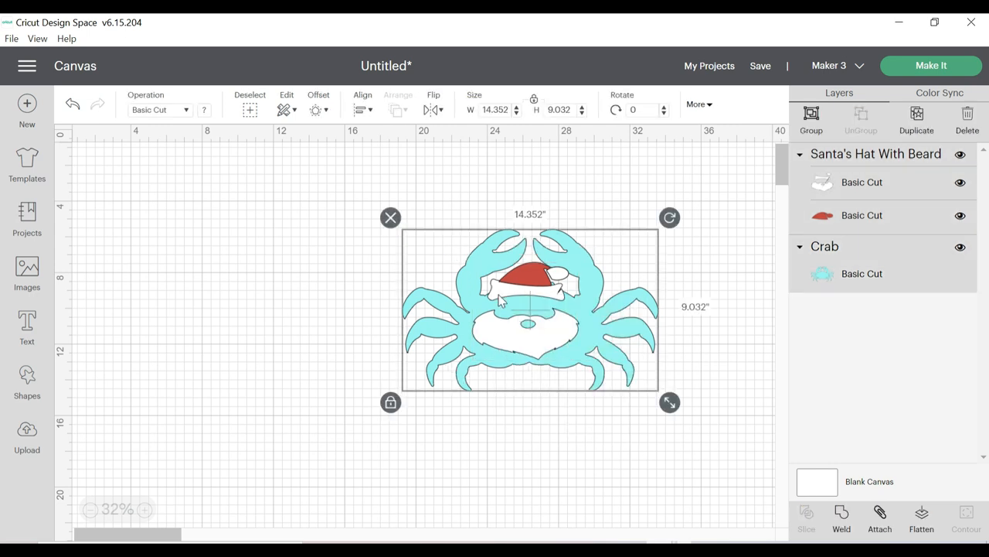
{"action": "left_click", "coordinate": [841, 515]}
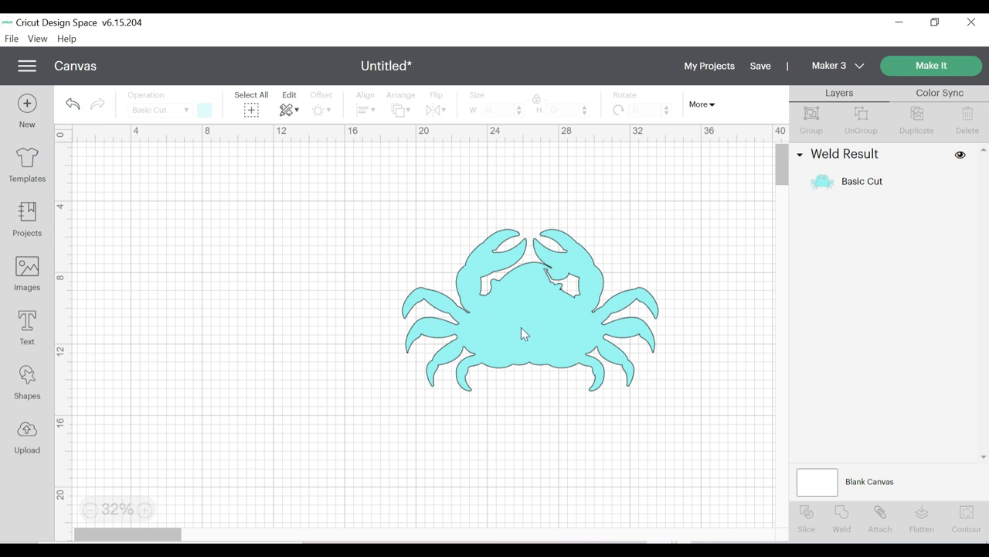
Undo the weld and the move of the Santa's Hat With Beard design.
{"action": "left_click", "coordinate": [72, 105]}
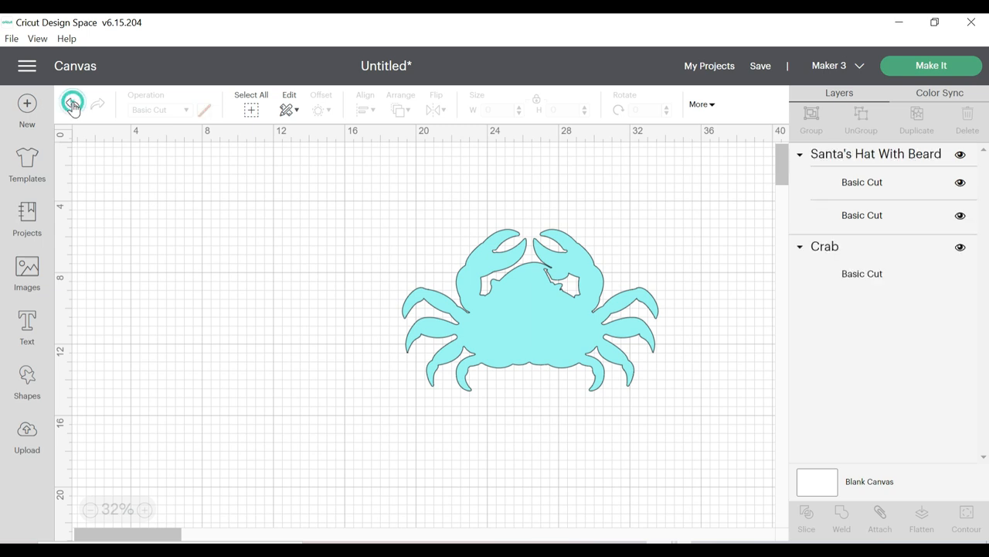
{"action": "left_click", "coordinate": [72, 105]}
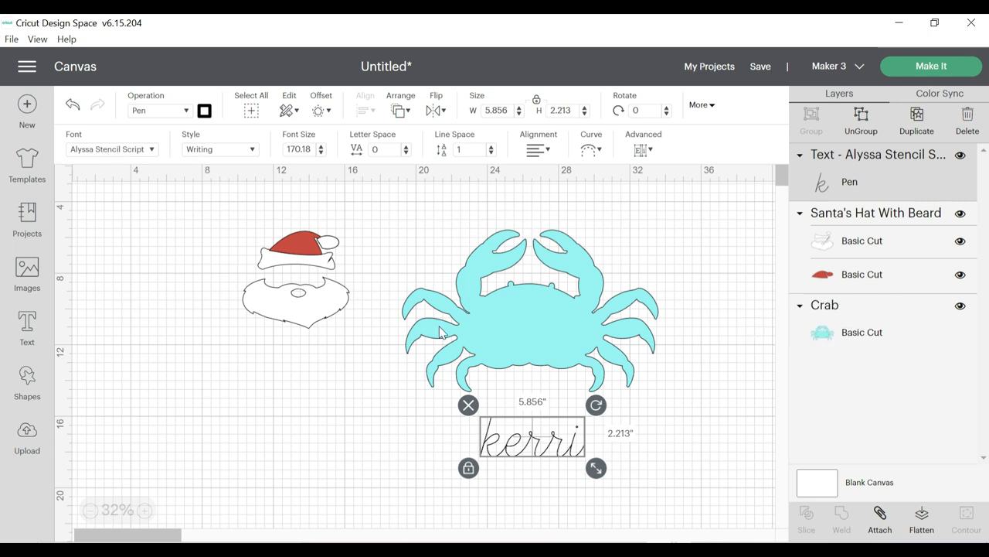
Move the handwritten name text onto the crab's body and attach the two together.
{"action": "left_click_drag", "start_coordinate": [532, 439], "coordinate": [530, 331]}
{"action": "left_click_drag", "start_coordinate": [656, 450], "coordinate": [504, 305]}
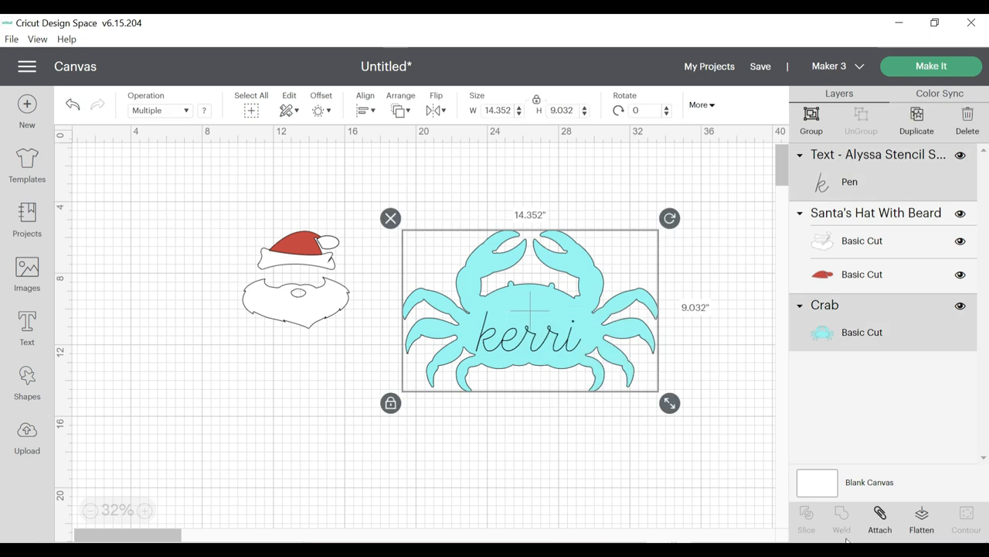
{"action": "left_click", "coordinate": [880, 515]}
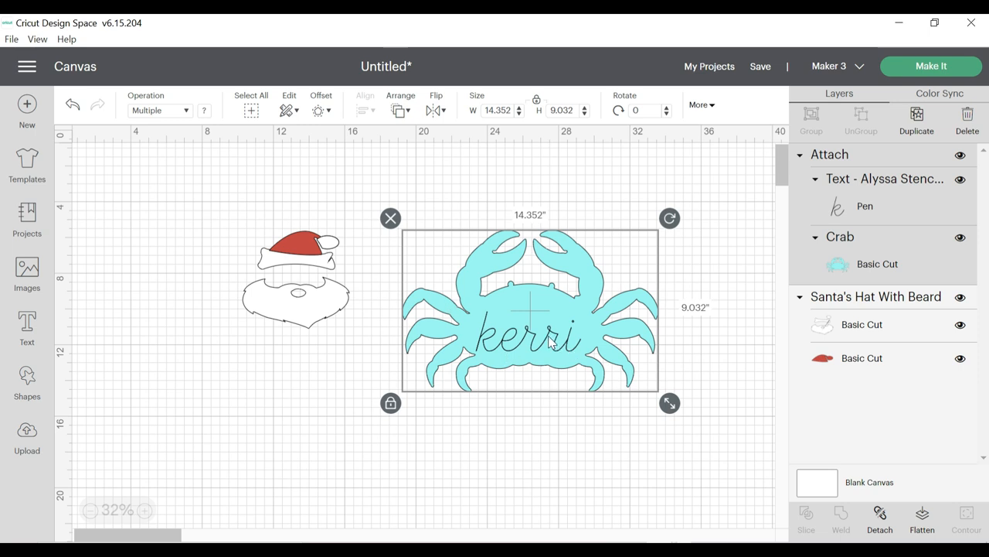
Send the project to the mat preview, choosing On Mat for loading all materials.
{"action": "left_click", "coordinate": [930, 65]}
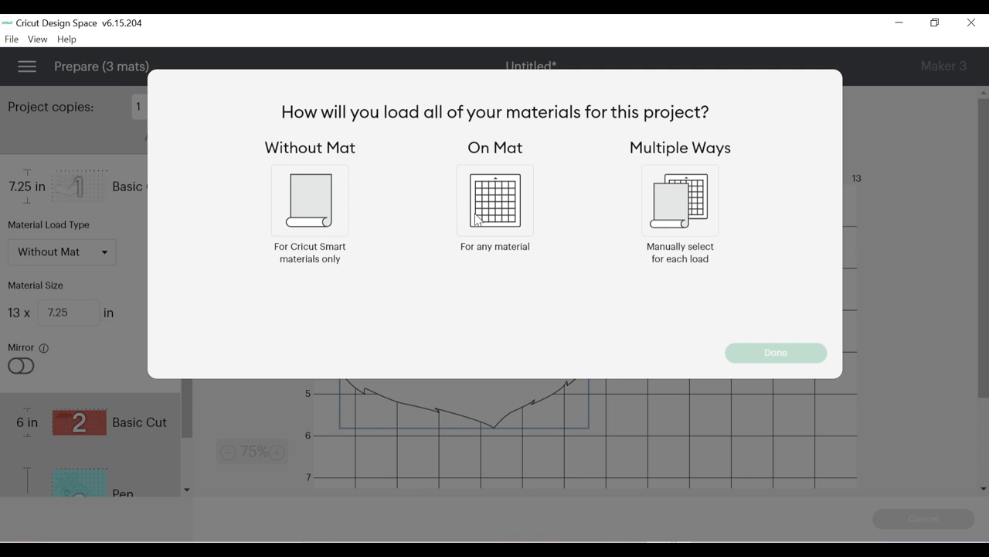
{"action": "left_click", "coordinate": [476, 221]}
{"action": "left_click", "coordinate": [776, 352]}
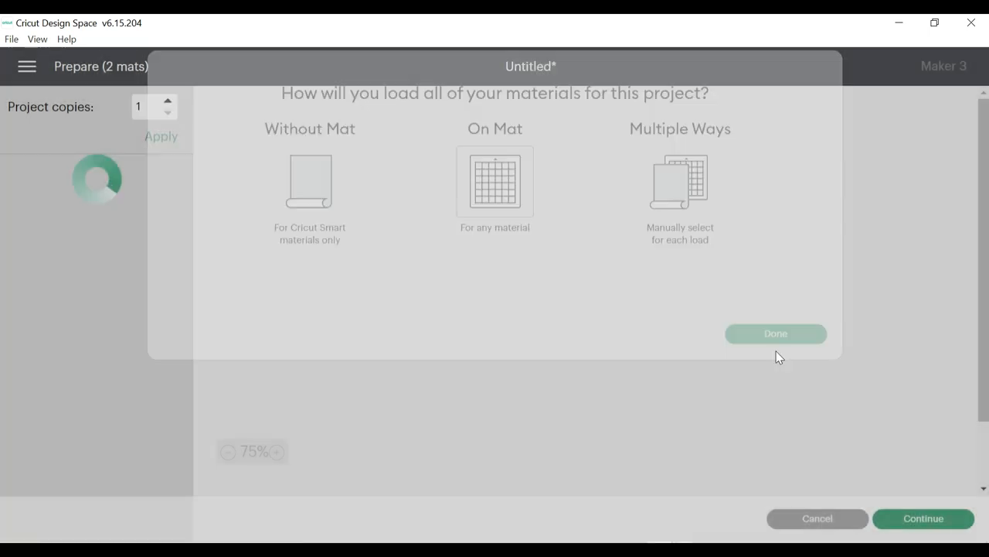
{"action": "scroll", "coordinate": [123, 320], "scroll_direction": "down", "scroll_amount": 4}
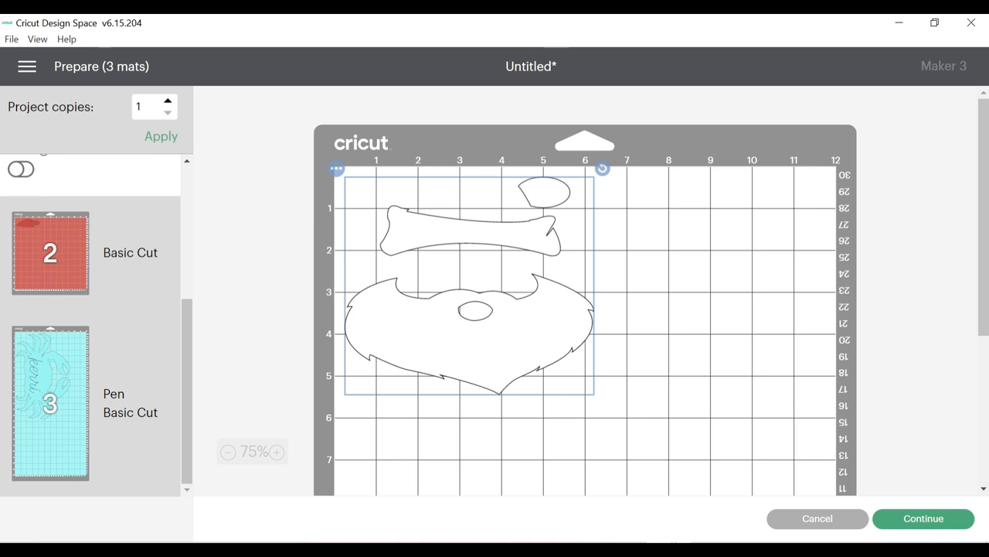
Examine the third mat to check how the pen text sits on the crab, and return to the canvas.
{"action": "left_click", "coordinate": [44, 382]}
{"action": "scroll", "coordinate": [495, 313], "scroll_direction": "down", "scroll_amount": 4}
{"action": "scroll", "coordinate": [496, 313], "scroll_direction": "down", "scroll_amount": 5}
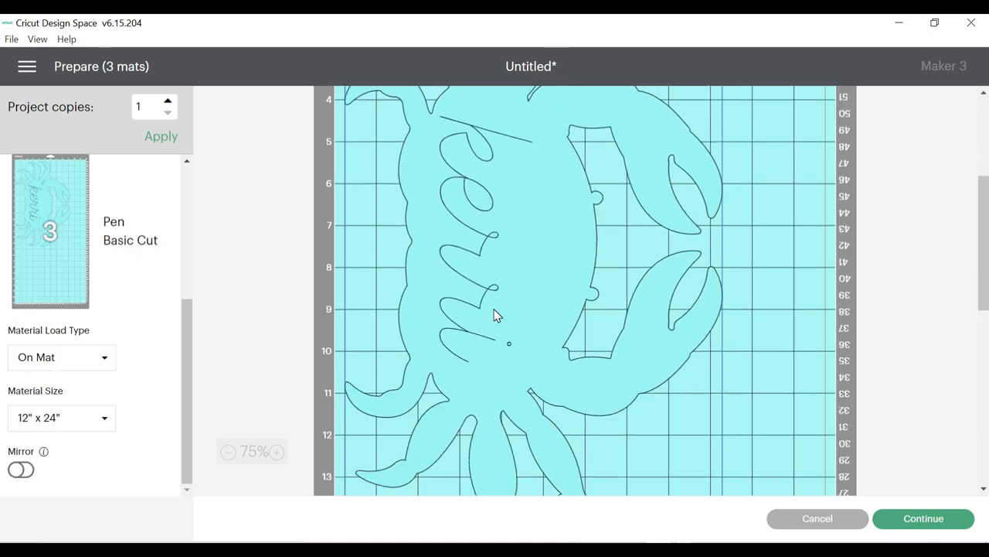
{"action": "scroll", "coordinate": [496, 313], "scroll_direction": "up", "scroll_amount": 6}
{"action": "scroll", "coordinate": [496, 316], "scroll_direction": "up", "scroll_amount": 2}
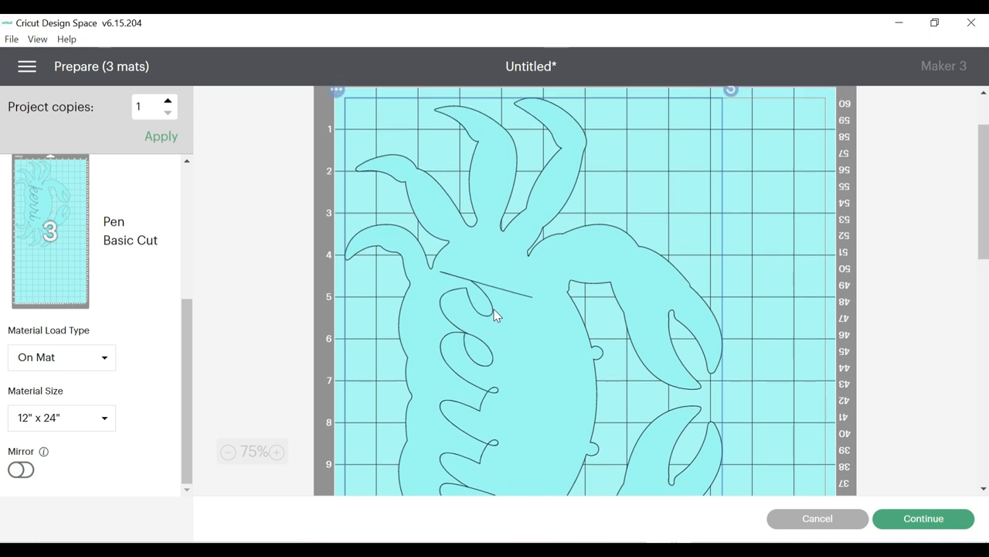
{"action": "scroll", "coordinate": [495, 315], "scroll_direction": "down", "scroll_amount": 3}
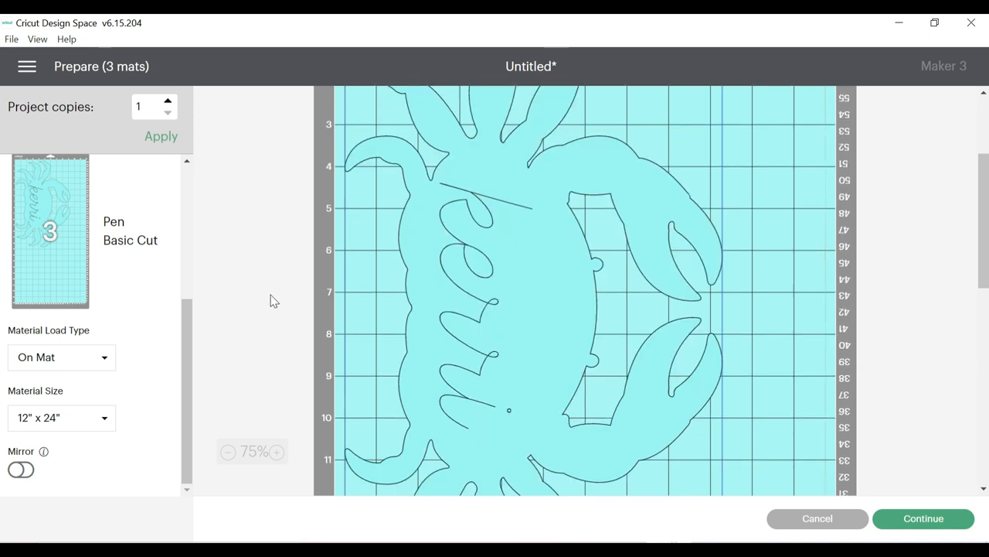
{"action": "scroll", "coordinate": [540, 283], "scroll_direction": "down", "scroll_amount": 4}
{"action": "scroll", "coordinate": [540, 283], "scroll_direction": "up", "scroll_amount": 5}
{"action": "scroll", "coordinate": [538, 283], "scroll_direction": "up", "scroll_amount": 2}
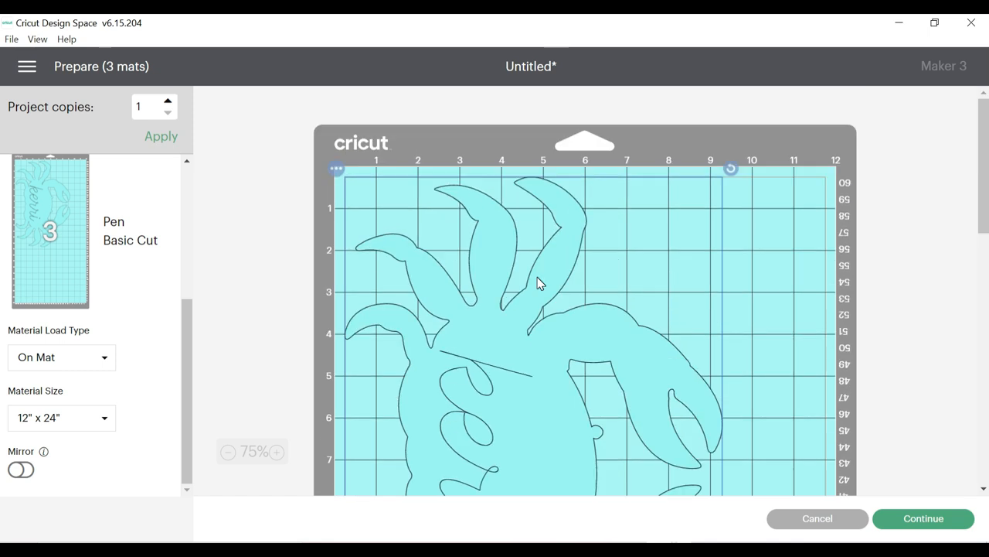
{"action": "left_click", "coordinate": [817, 518]}
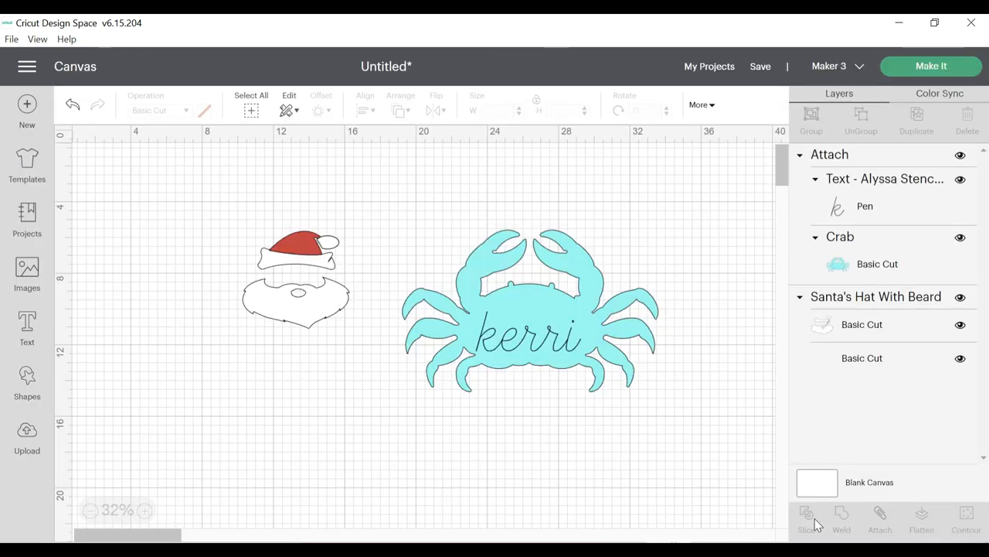
Detach the name text from the crab, move it below the crab and delete it.
{"action": "left_click", "coordinate": [522, 341]}
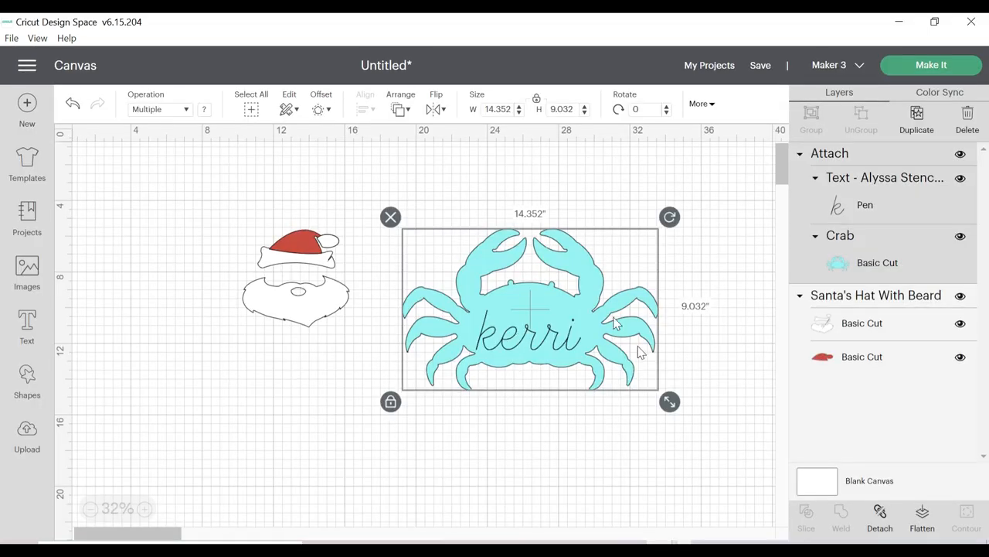
{"action": "left_click", "coordinate": [881, 513]}
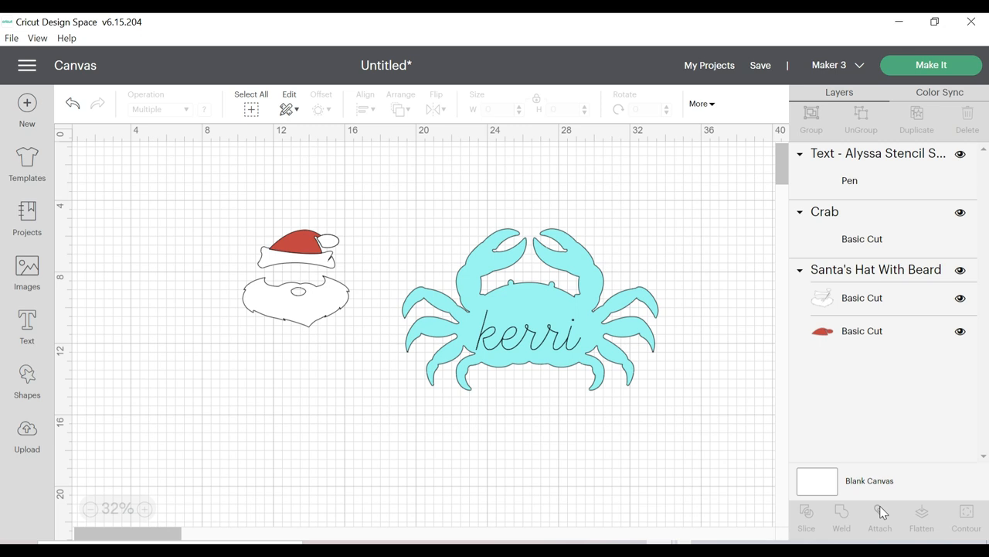
{"action": "left_click_drag", "start_coordinate": [507, 344], "coordinate": [510, 435]}
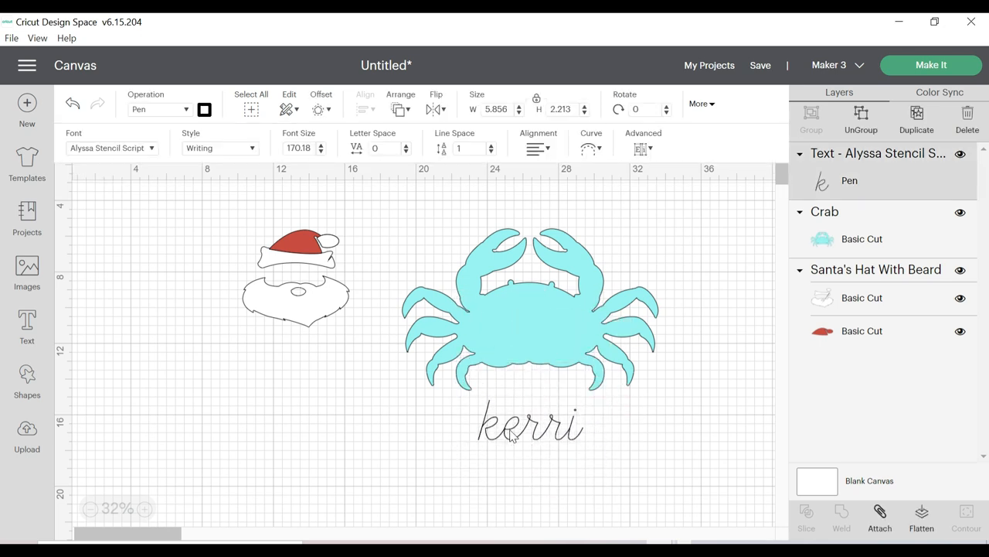
{"action": "left_click", "coordinate": [467, 387]}
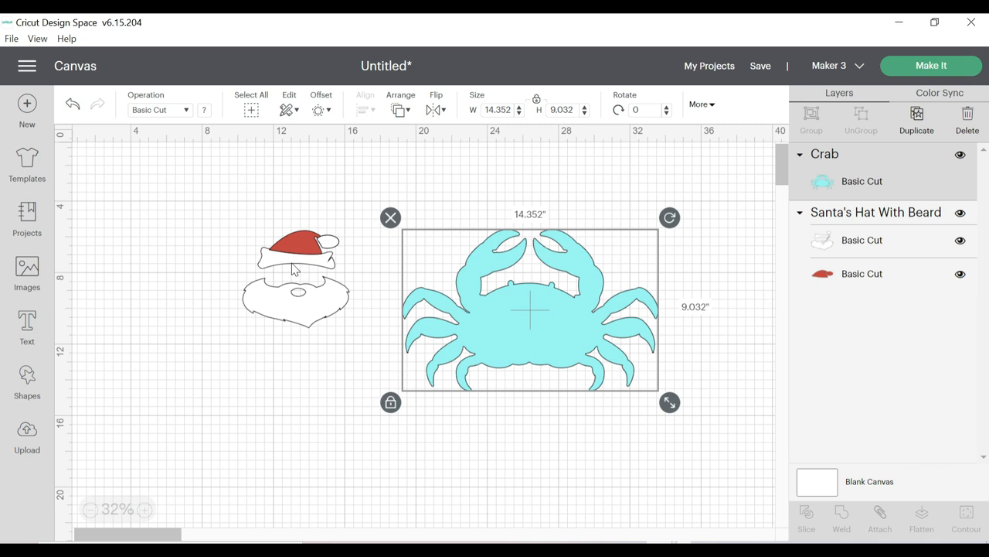
Move the Santa's Hat With Beard design onto the crab and reorder the crab layer beneath it.
{"action": "left_click_drag", "start_coordinate": [292, 268], "coordinate": [521, 291]}
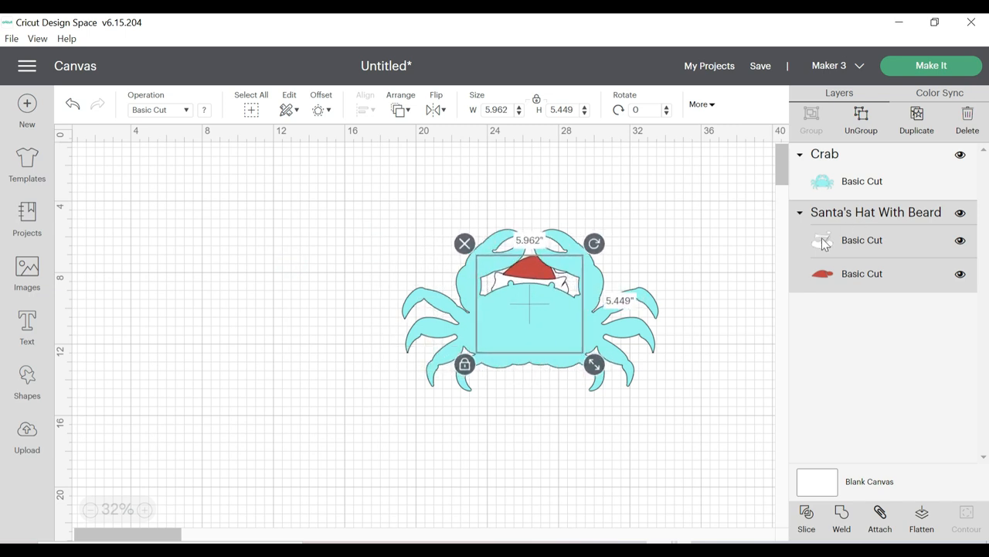
{"action": "left_click", "coordinate": [527, 272]}
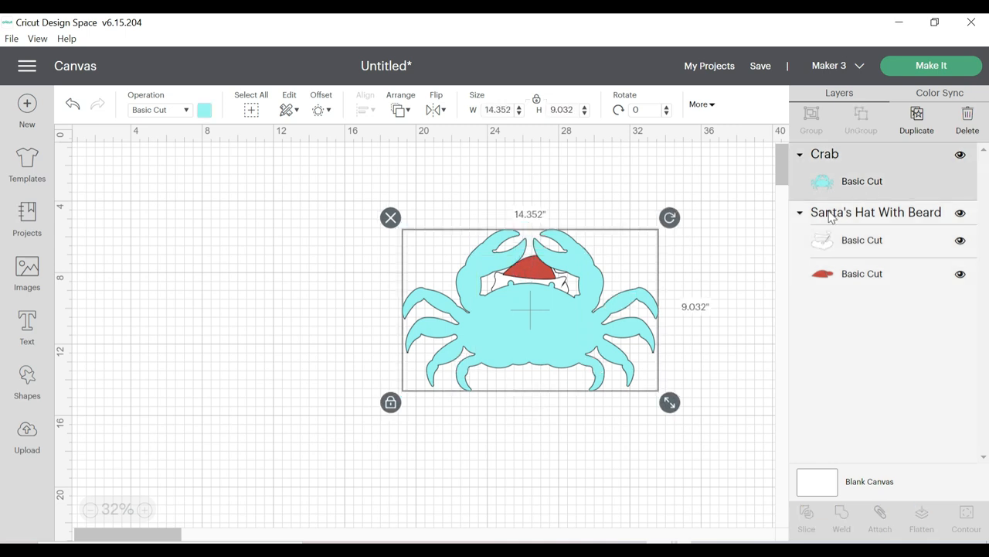
{"action": "left_click_drag", "start_coordinate": [825, 157], "coordinate": [820, 233]}
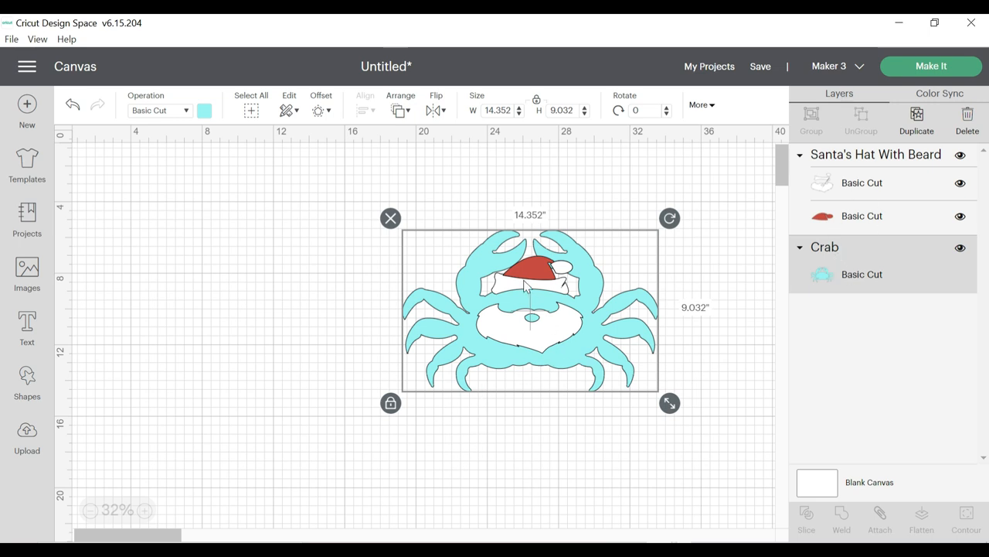
{"action": "right_click", "coordinate": [531, 333]}
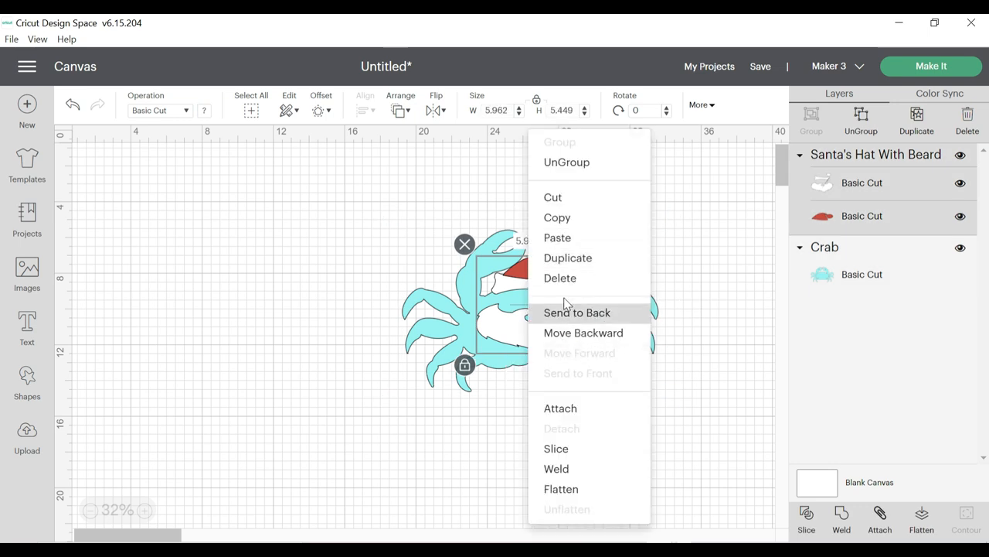
{"action": "left_click", "coordinate": [474, 432]}
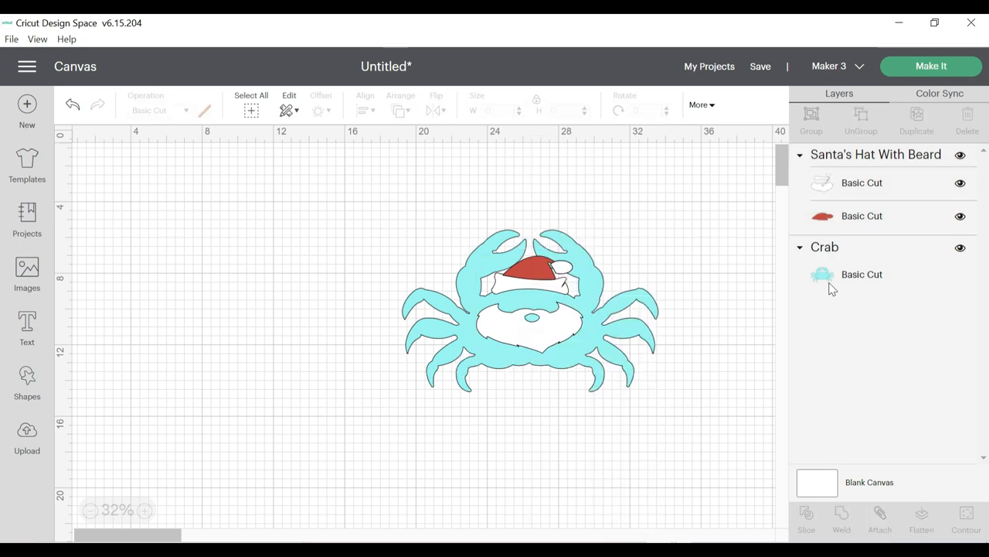
Select the crab and the Santa's Hat With Beard design together and flatten them into one printable layer.
{"action": "left_click", "coordinate": [834, 249]}
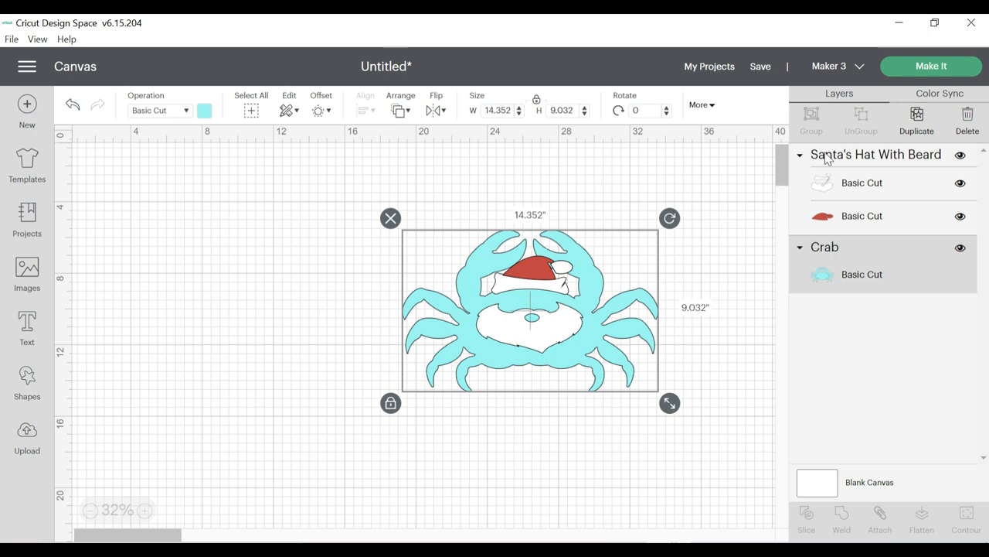
{"action": "left_click", "coordinate": [703, 375]}
{"action": "left_click_drag", "start_coordinate": [650, 450], "coordinate": [518, 274]}
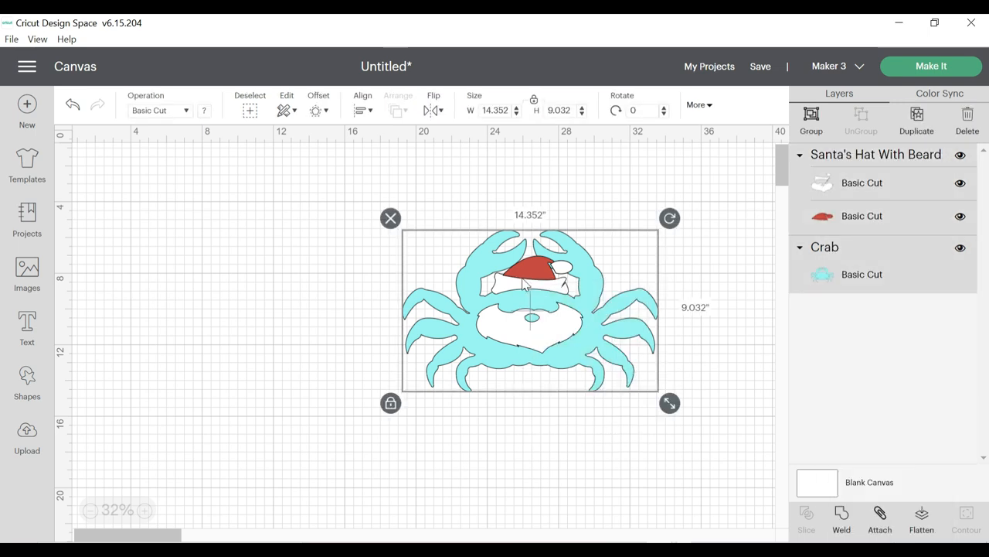
{"action": "left_click", "coordinate": [923, 523]}
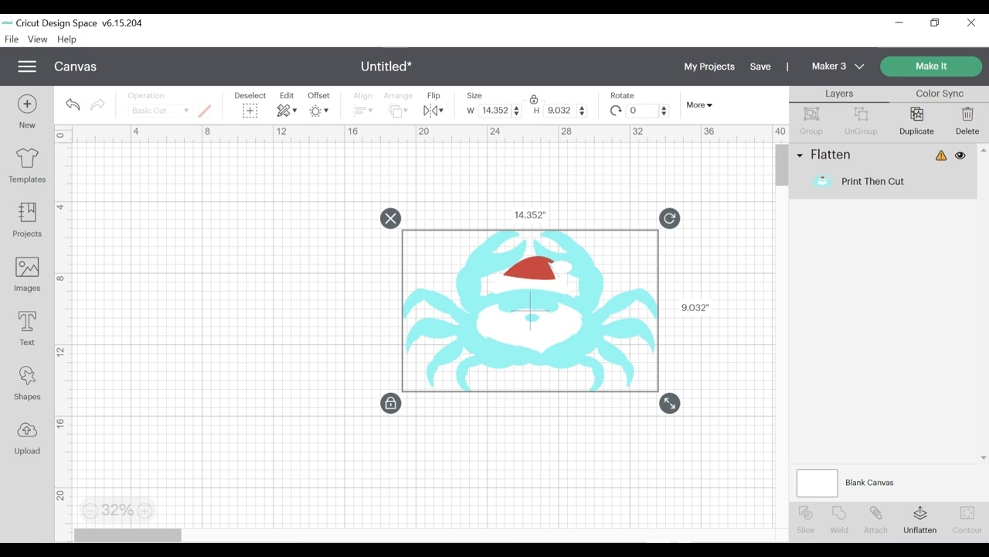
Unflatten the design and add a 0.111 in offset with rounded corners around the Santa's Hat With Beard.
{"action": "left_click", "coordinate": [921, 517]}
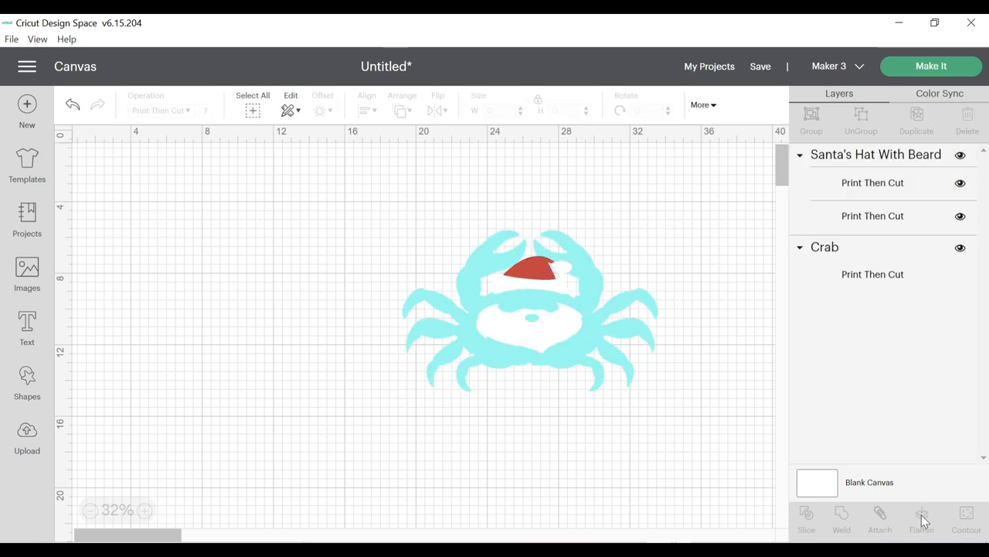
{"action": "left_click", "coordinate": [517, 333]}
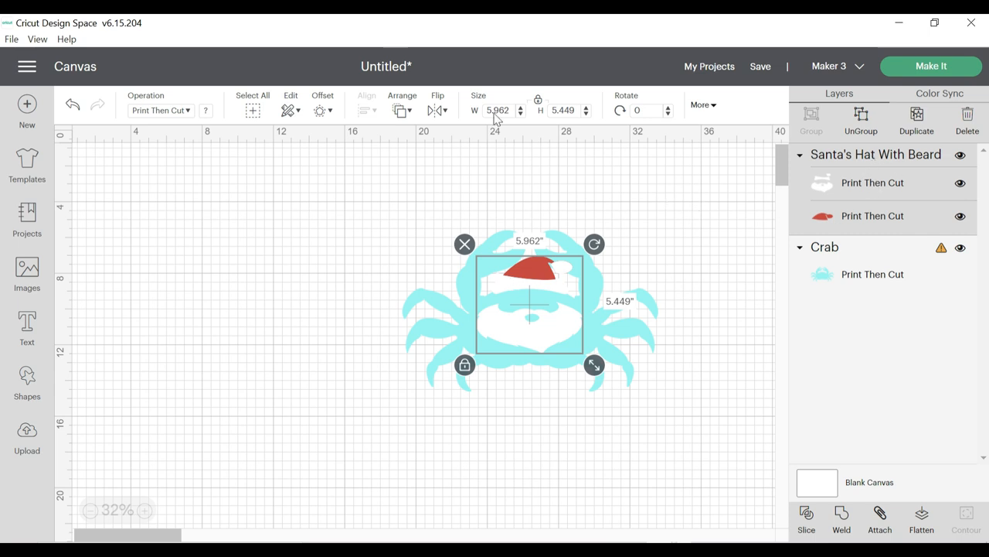
{"action": "left_click", "coordinate": [320, 111]}
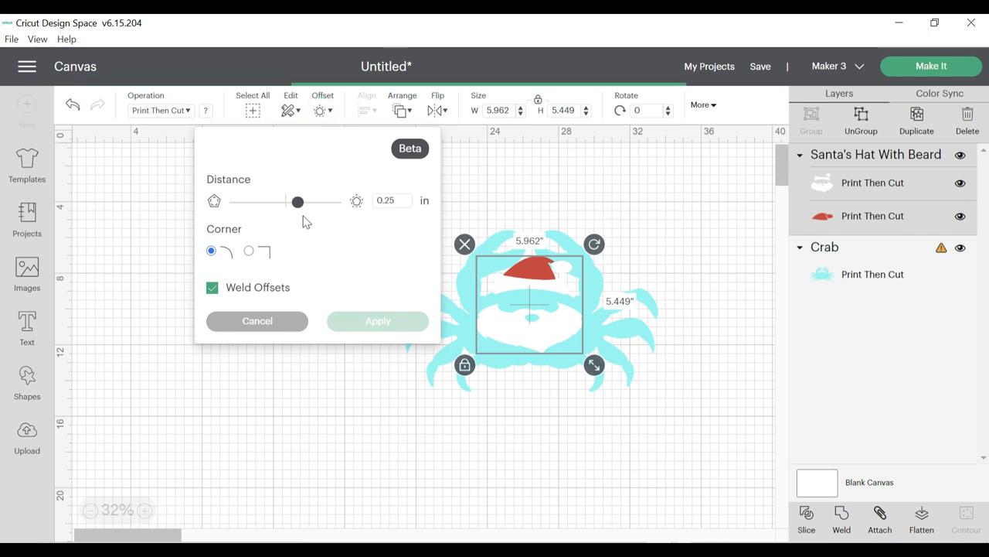
{"action": "left_click_drag", "start_coordinate": [296, 205], "coordinate": [291, 208]}
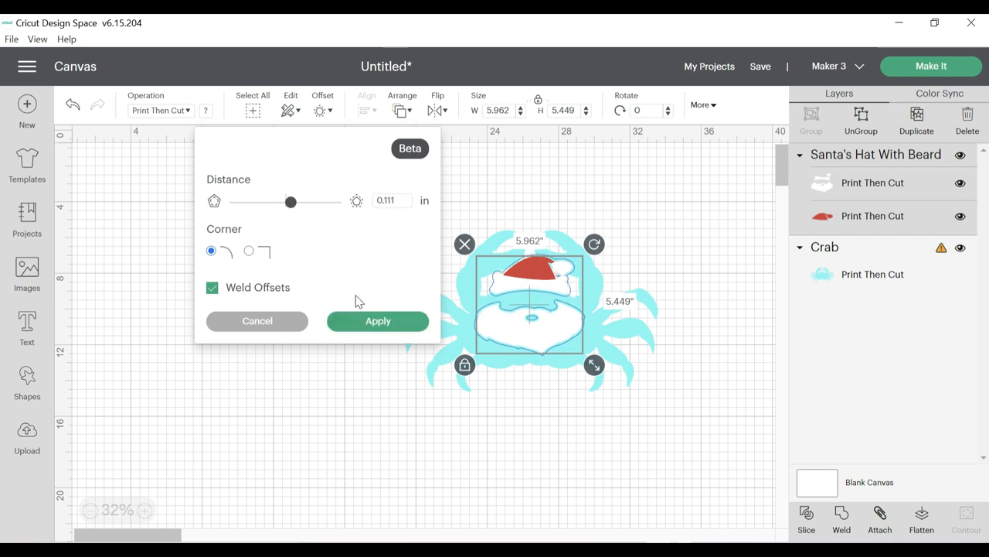
{"action": "left_click", "coordinate": [369, 323]}
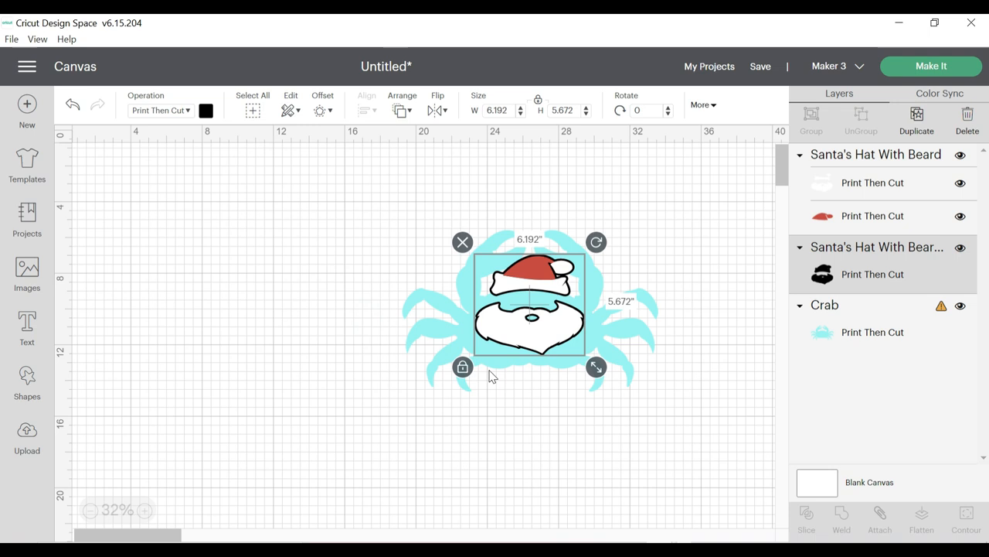
Add a 0.111 in offset with rounded corners around the crab.
{"action": "left_click", "coordinate": [437, 368]}
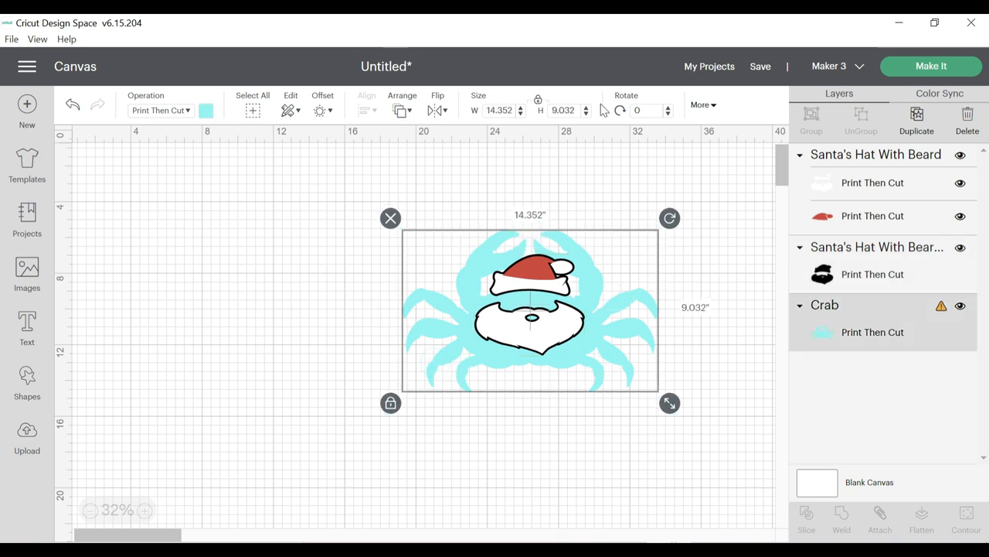
{"action": "left_click", "coordinate": [321, 112]}
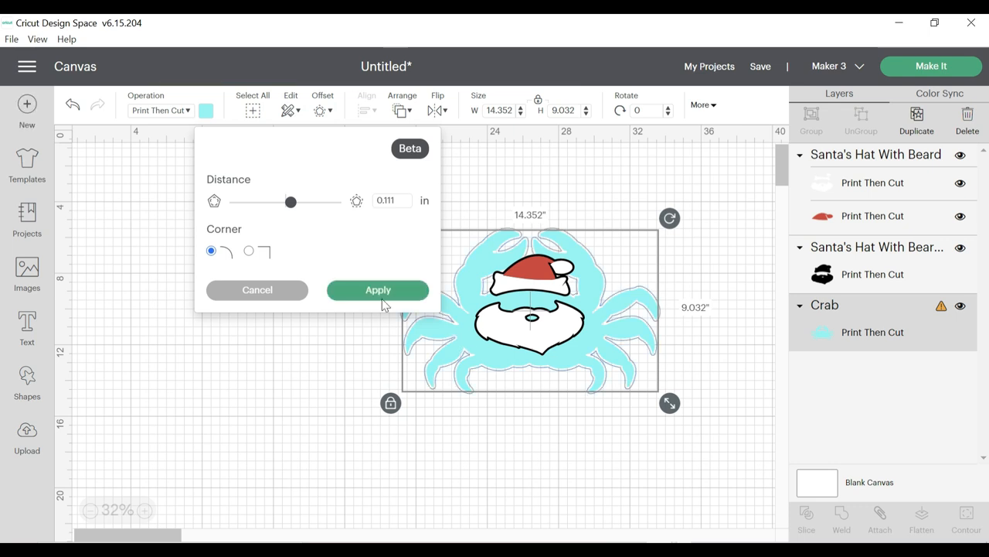
{"action": "left_click", "coordinate": [378, 291]}
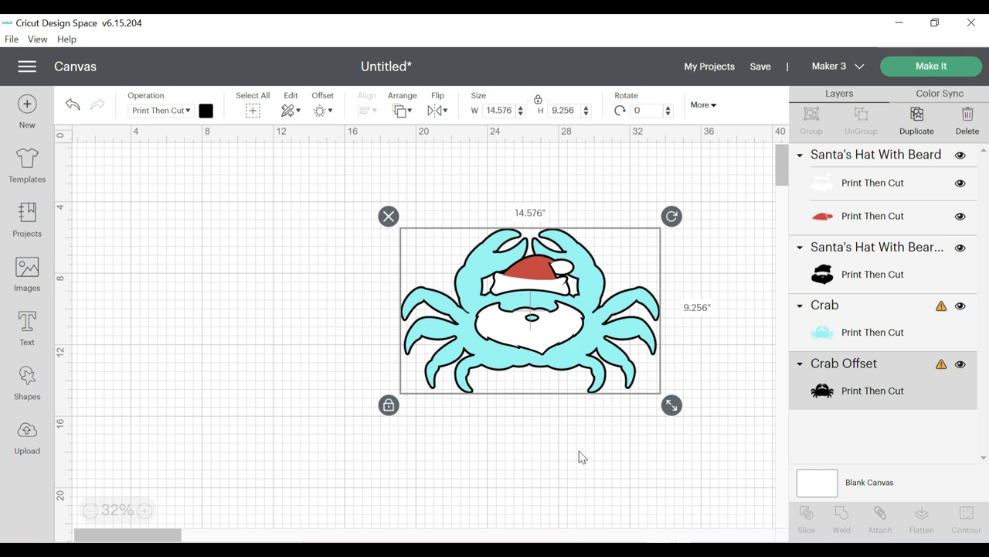
Select the Santa design, the crab and both of their offsets and flatten them together.
{"action": "left_click", "coordinate": [650, 450]}
{"action": "left_click_drag", "start_coordinate": [647, 451], "coordinate": [502, 224]}
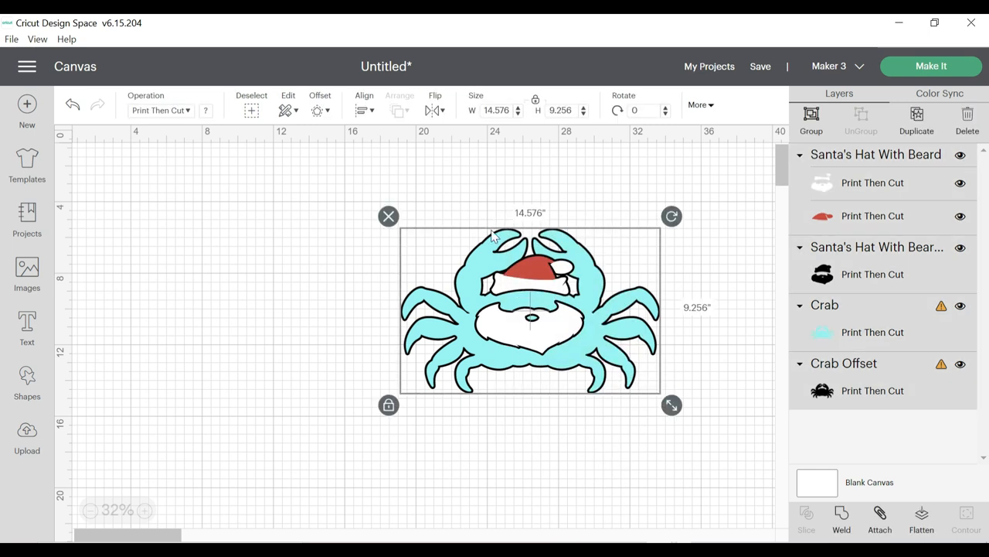
{"action": "left_click", "coordinate": [920, 517]}
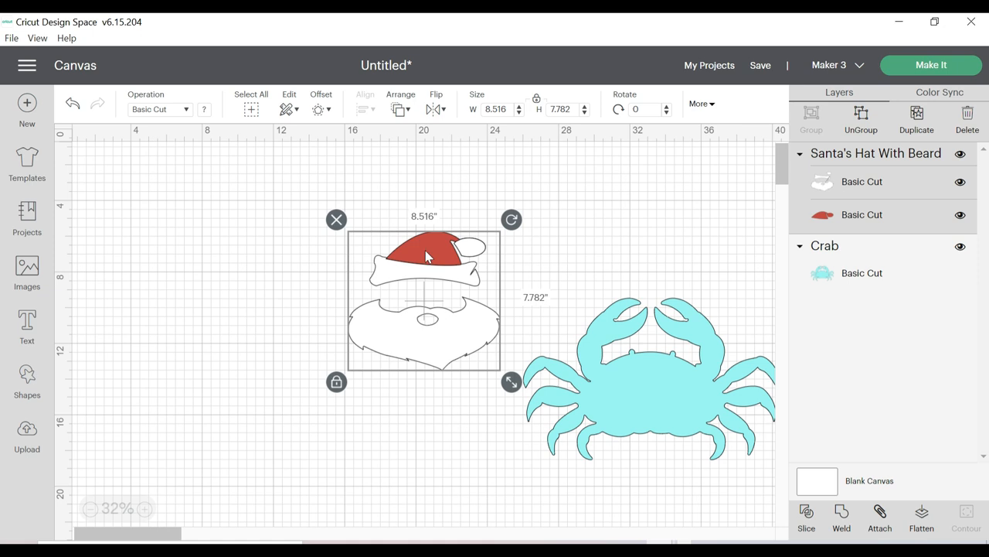
Ungroup the enlarged Santa's Hat With Beard design and select its white trim and beard layer.
{"action": "right_click", "coordinate": [409, 300]}
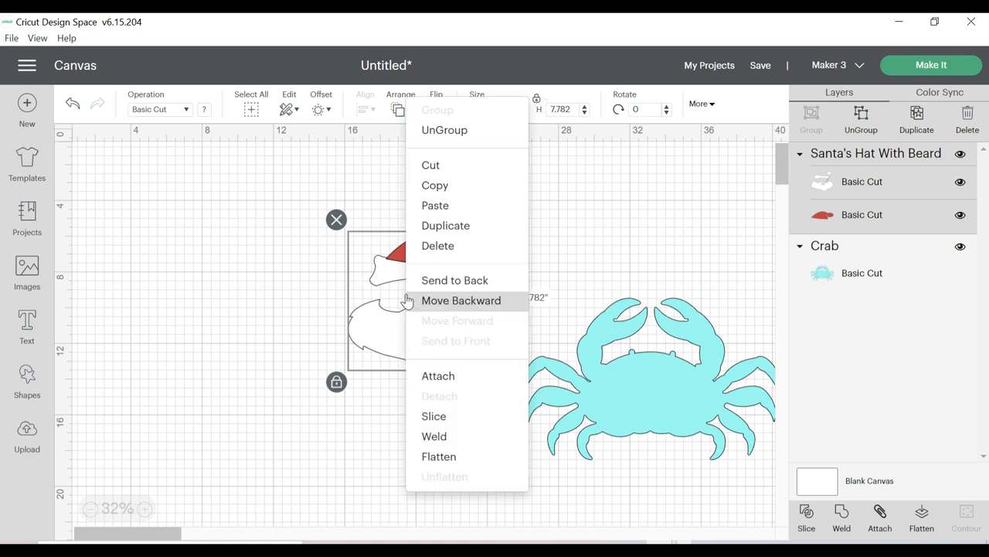
{"action": "left_click", "coordinate": [445, 131]}
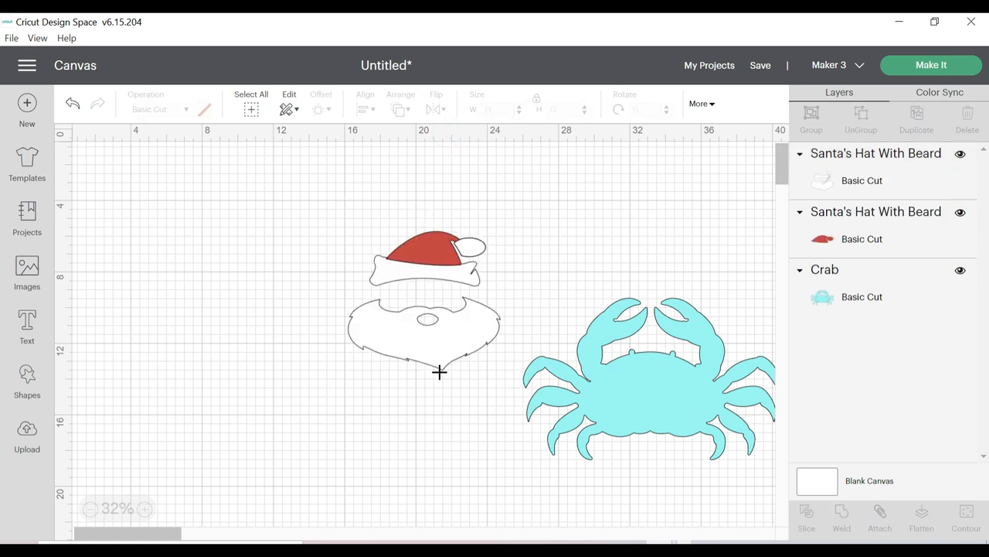
{"action": "left_click", "coordinate": [396, 280]}
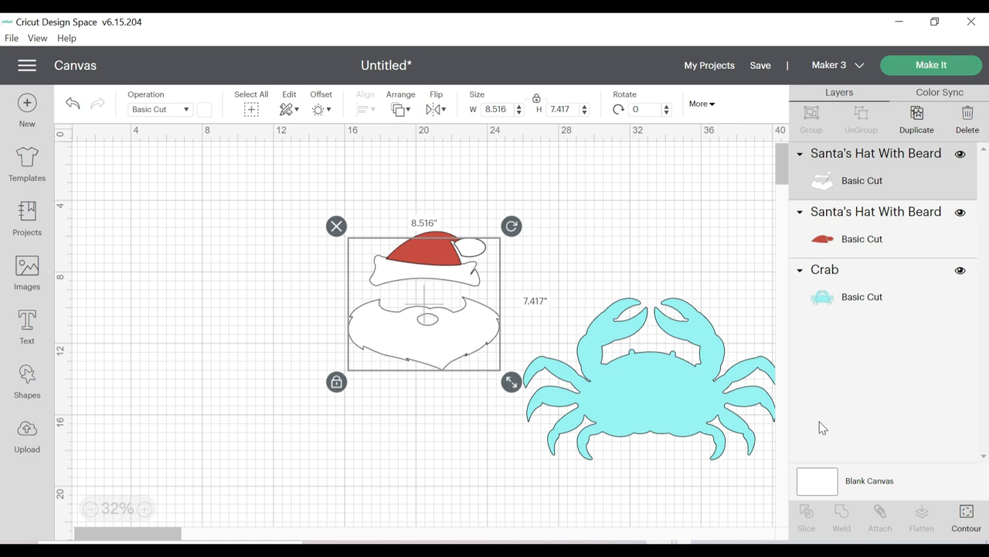
Hide the beard and nose contours of the white layer, keeping only the hat trim and pompom.
{"action": "left_click", "coordinate": [965, 516]}
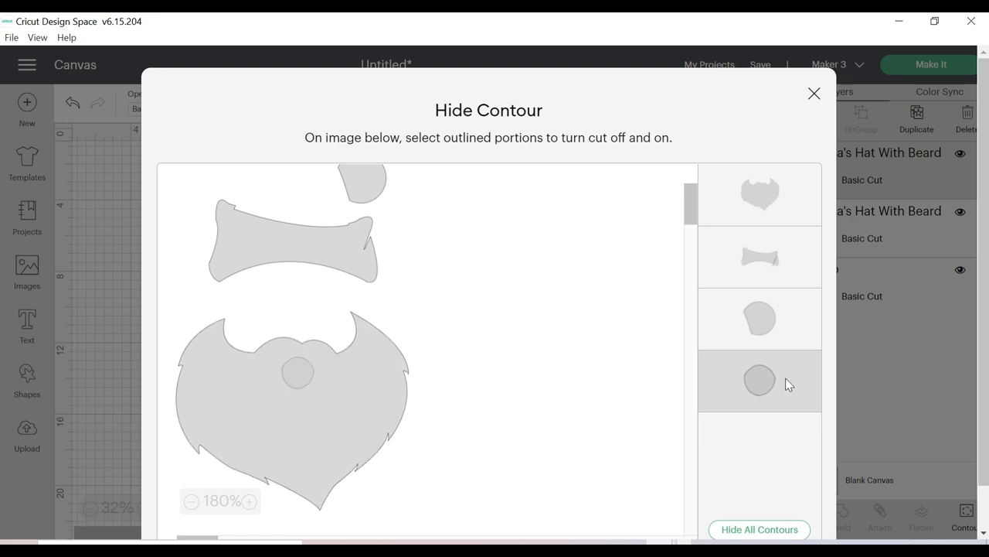
{"action": "left_click", "coordinate": [758, 394]}
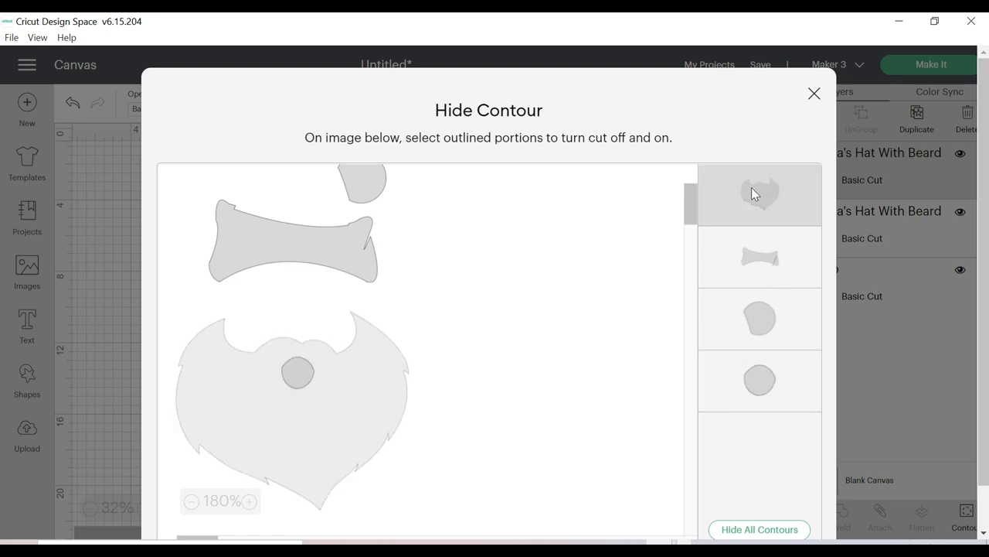
{"action": "left_click", "coordinate": [754, 387]}
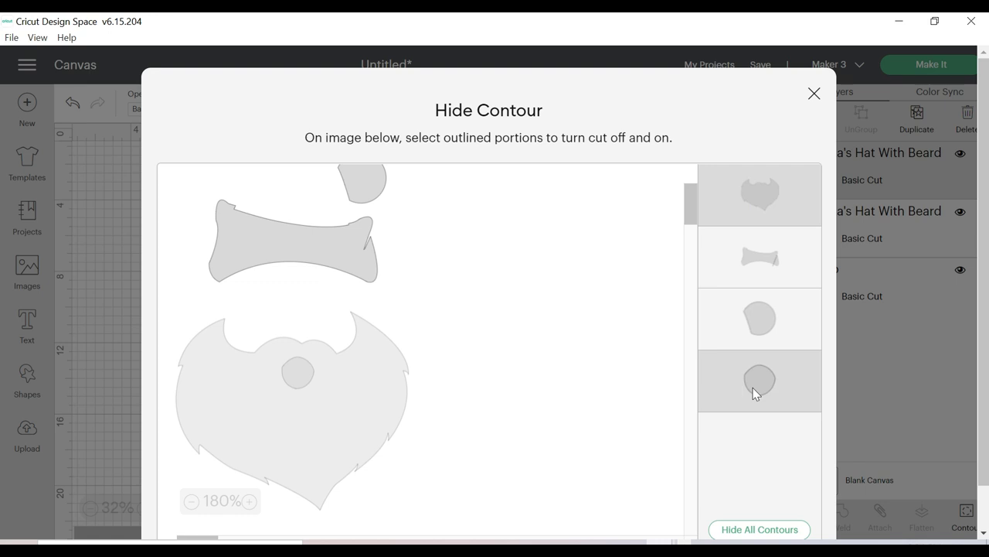
{"action": "left_click", "coordinate": [814, 95]}
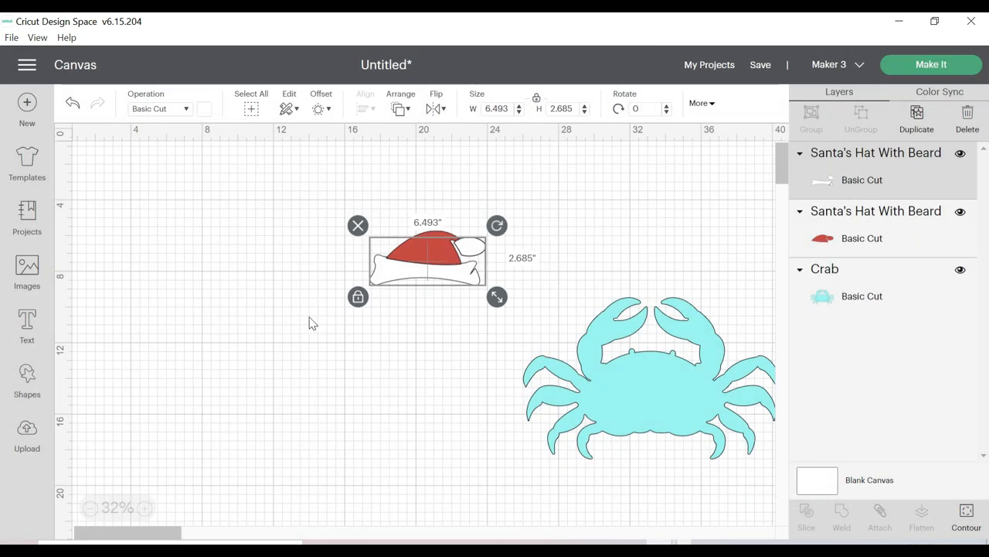
Select the red hat and its white trim together and place them over the crab's body between the claws.
{"action": "left_click_drag", "start_coordinate": [429, 266], "coordinate": [456, 294]}
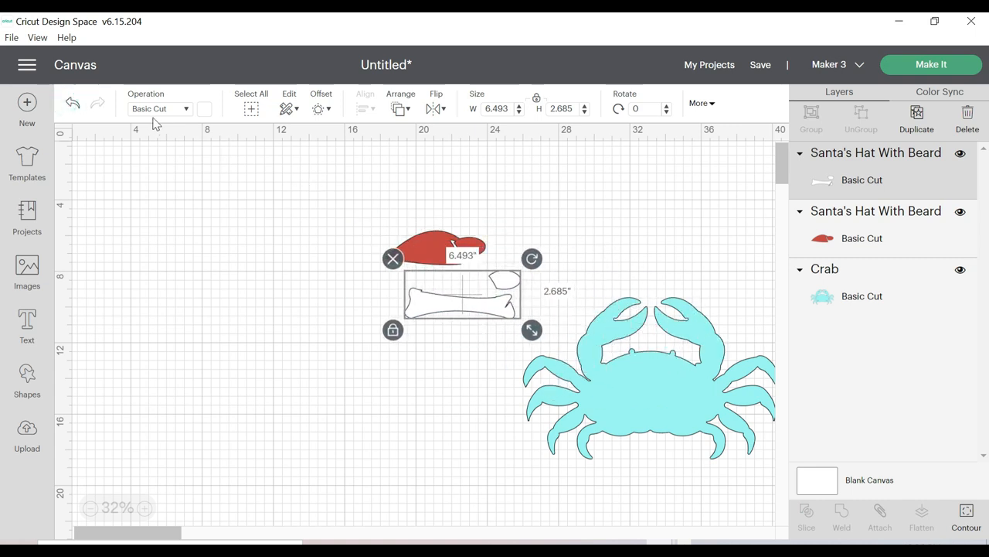
{"action": "left_click", "coordinate": [72, 103]}
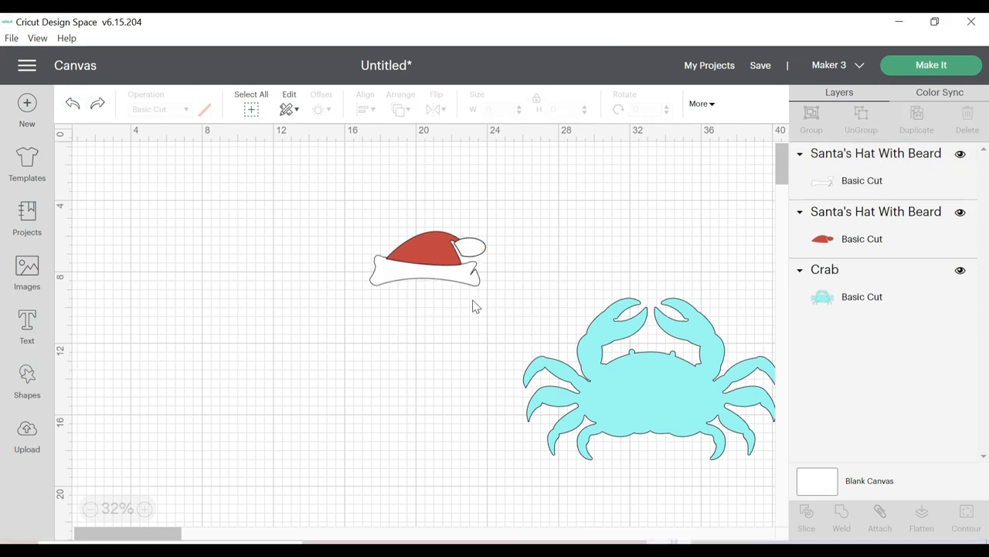
{"action": "left_click_drag", "start_coordinate": [470, 296], "coordinate": [347, 197]}
{"action": "left_click_drag", "start_coordinate": [424, 264], "coordinate": [651, 365]}
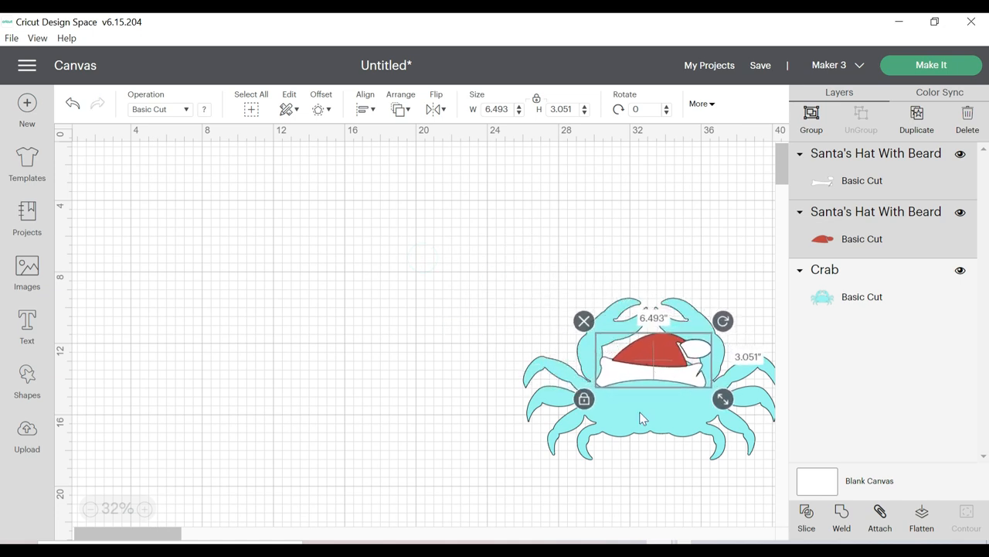
Try flattening the two hat layers and the crab together, and undo the flatten.
{"action": "left_click", "coordinate": [656, 488]}
{"action": "left_click_drag", "start_coordinate": [725, 488], "coordinate": [573, 294]}
{"action": "left_click", "coordinate": [922, 516]}
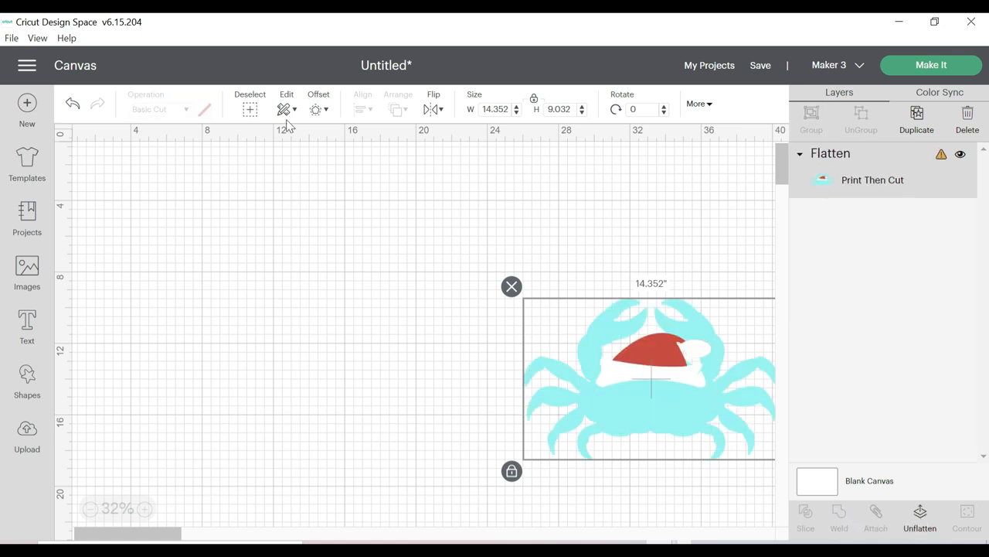
{"action": "left_click", "coordinate": [73, 103]}
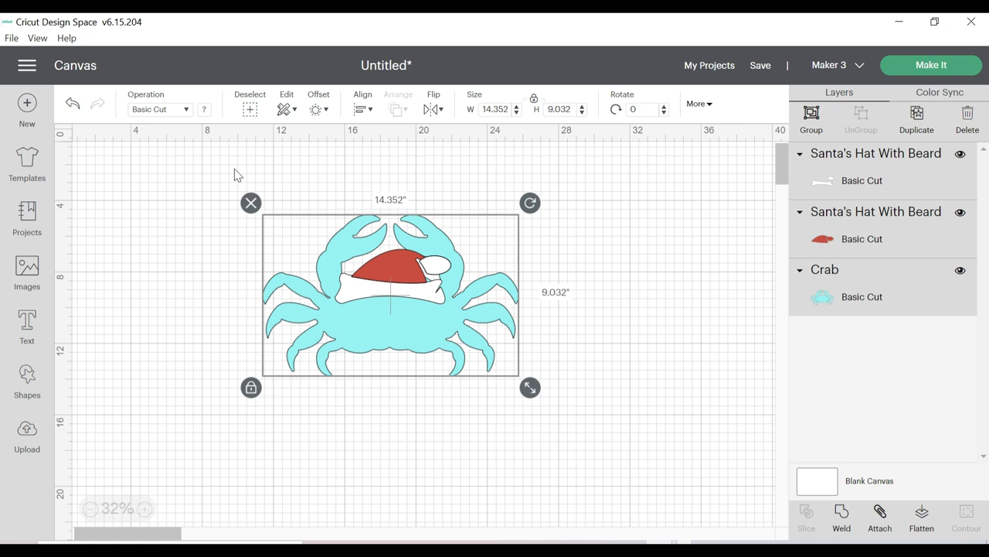
Toggle the proportion lock while enlarging the hat and crab together to about 20.9 × 13.1 in, and flatten them into one Print Then Cut image.
{"action": "left_click", "coordinate": [252, 390]}
{"action": "left_click", "coordinate": [251, 389]}
{"action": "left_click_drag", "start_coordinate": [531, 395], "coordinate": [533, 347]}
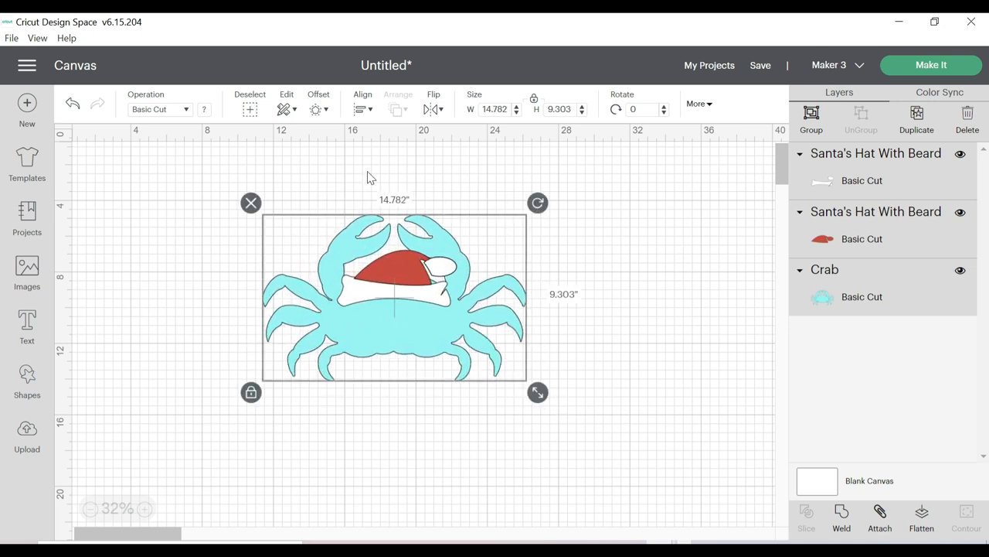
{"action": "left_click", "coordinate": [255, 394]}
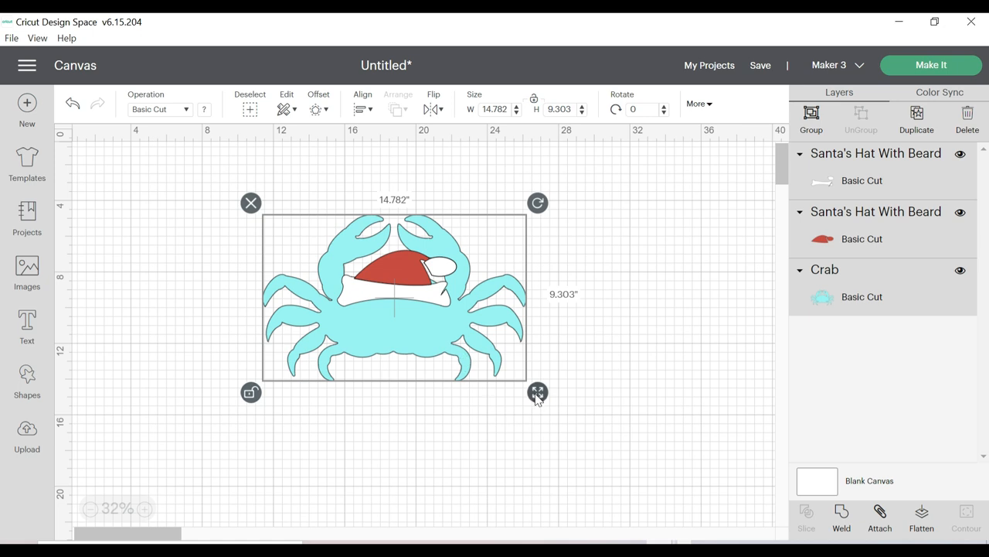
{"action": "left_click_drag", "start_coordinate": [525, 395], "coordinate": [645, 469]}
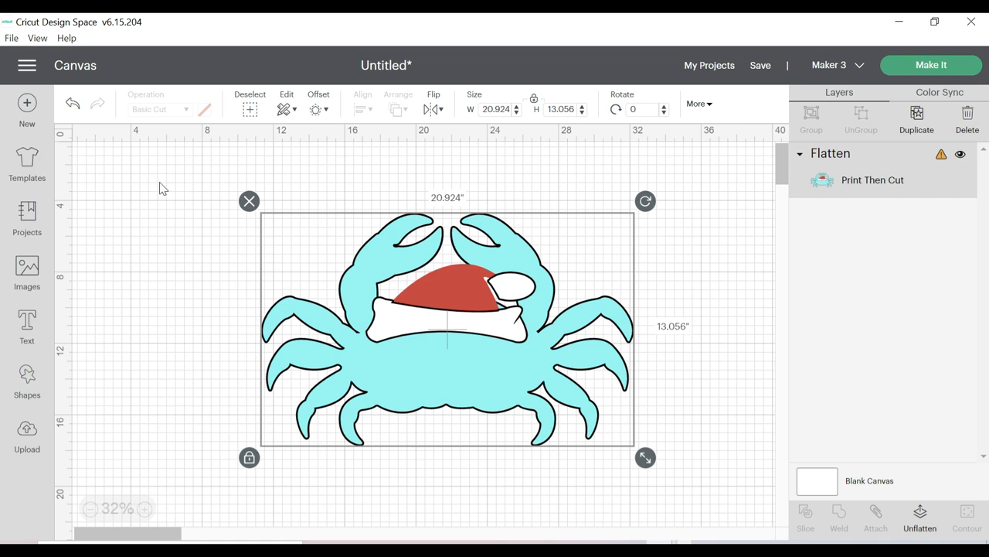
{"action": "left_click", "coordinate": [151, 204]}
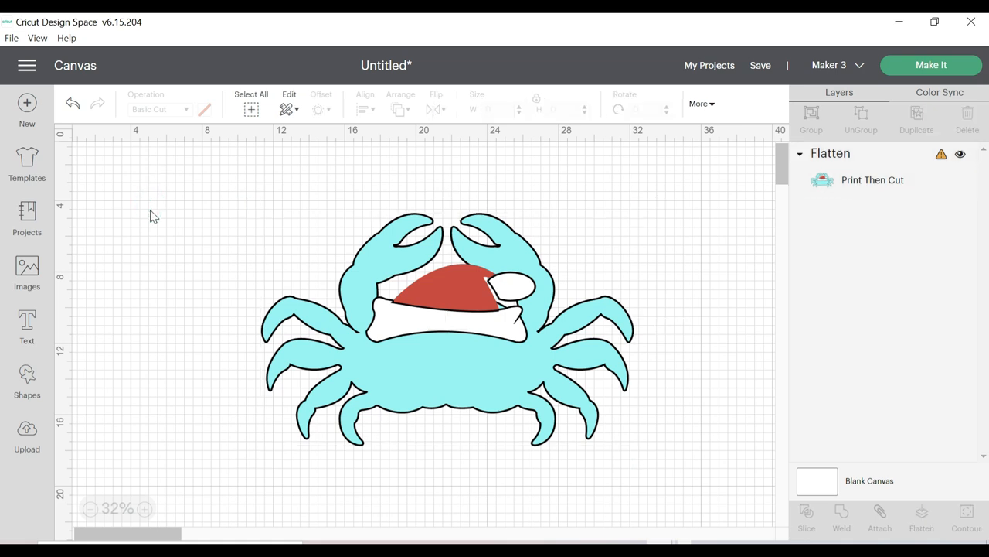